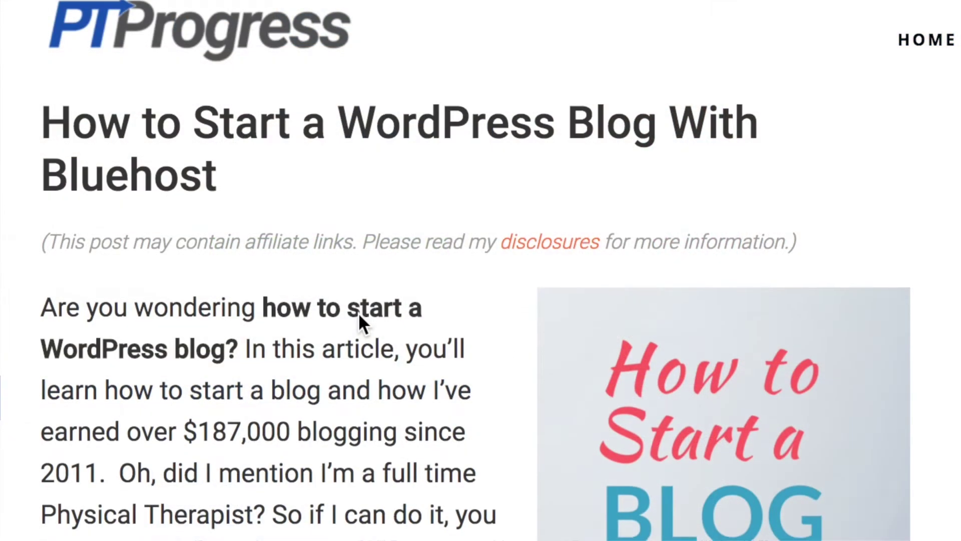
Scroll through the PTProgress blog guide past the Bluehost screenshot and the 6 Steps section
scroll(358, 313, down, 5)
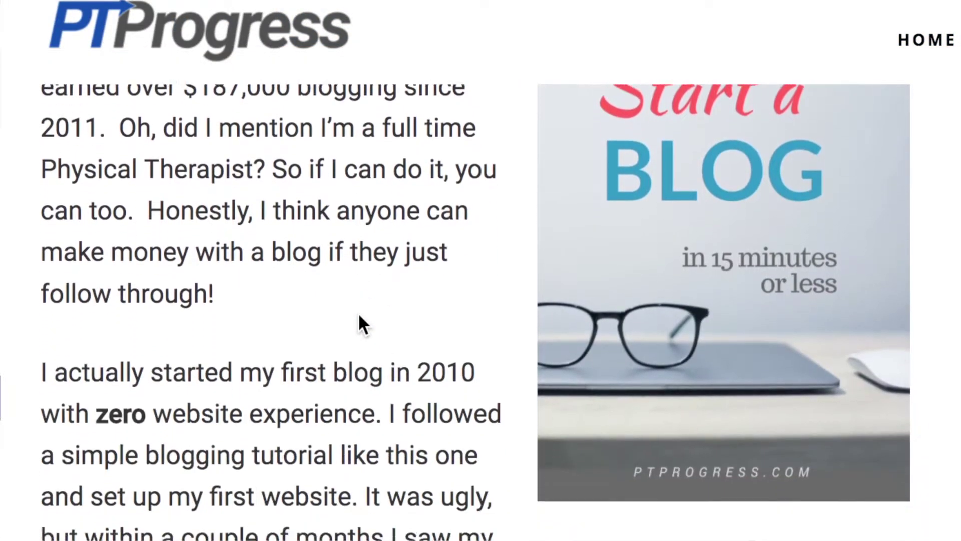
scroll(358, 313, down, 10)
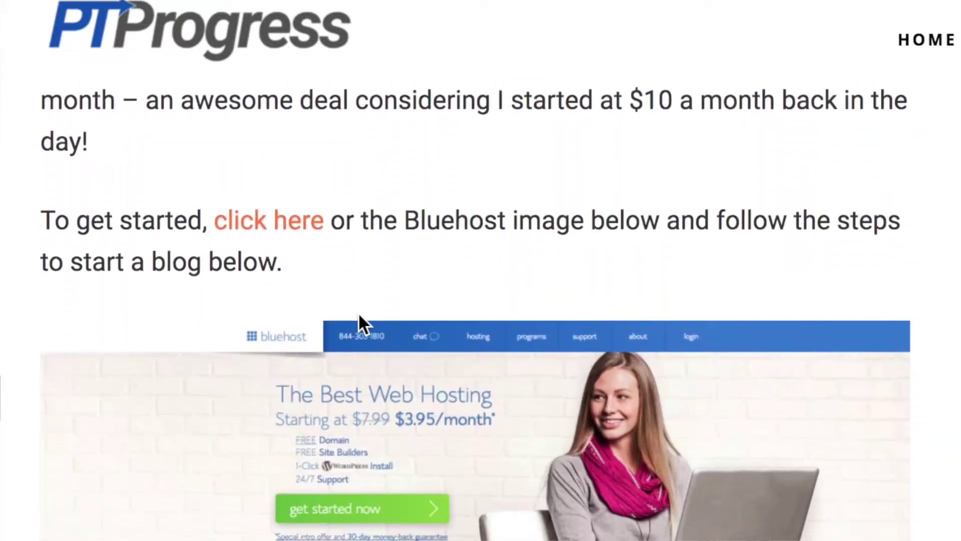
scroll(358, 312, down, 9)
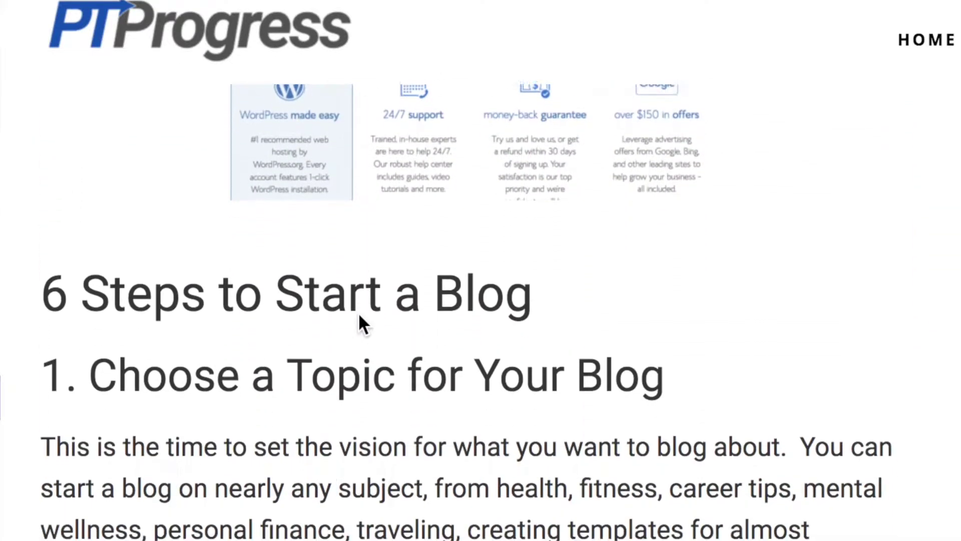
scroll(359, 313, down, 9)
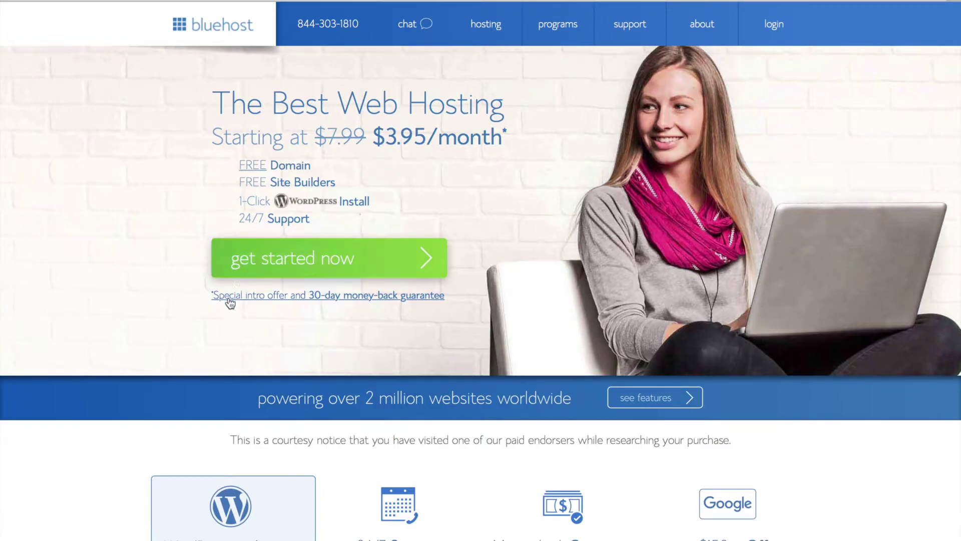
Start the Bluehost signup and look over the 'select your plan' hosting comparison table
click(251, 270)
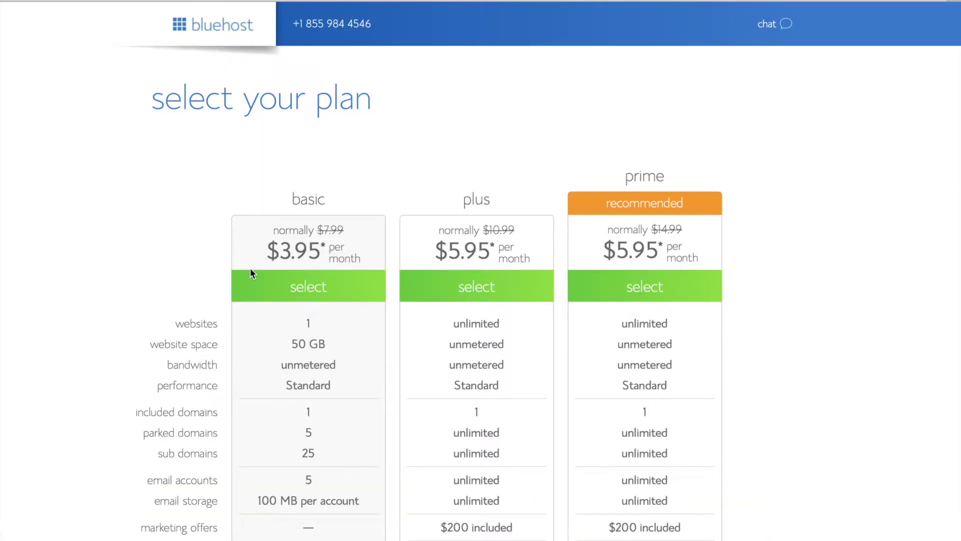
scroll(250, 270, down, 3)
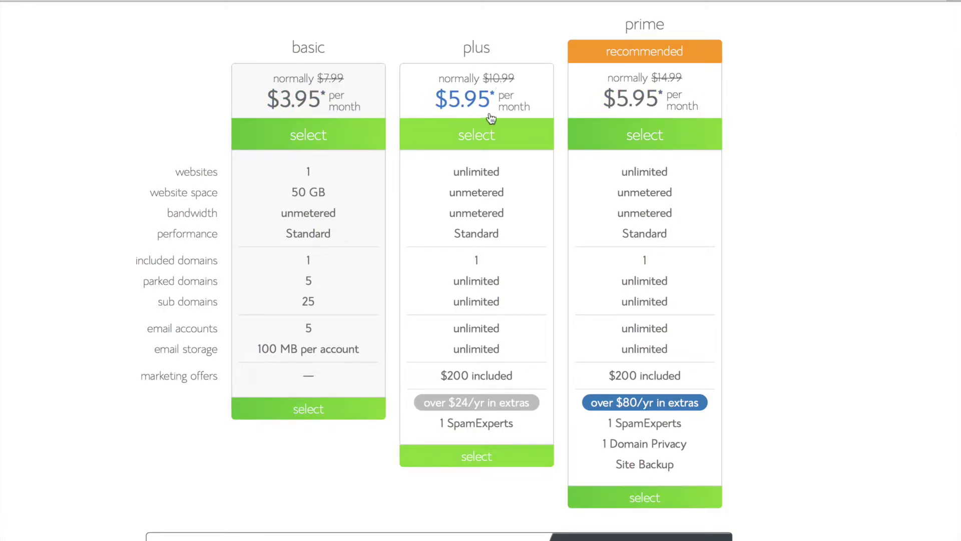
scroll(371, 316, down, 2)
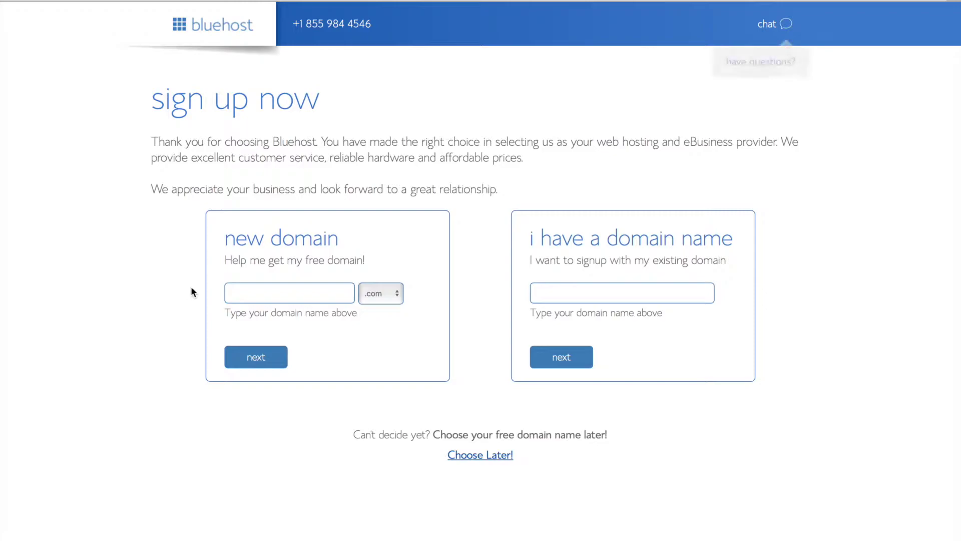
Enter enteryourdomainidea as the new .com domain and submit it
click(249, 291)
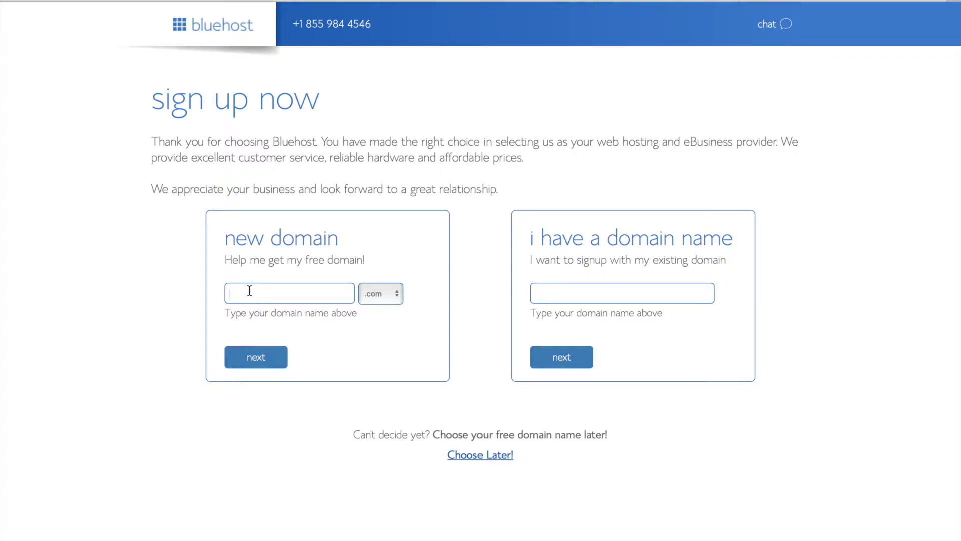
text(enteryourdomainidea)
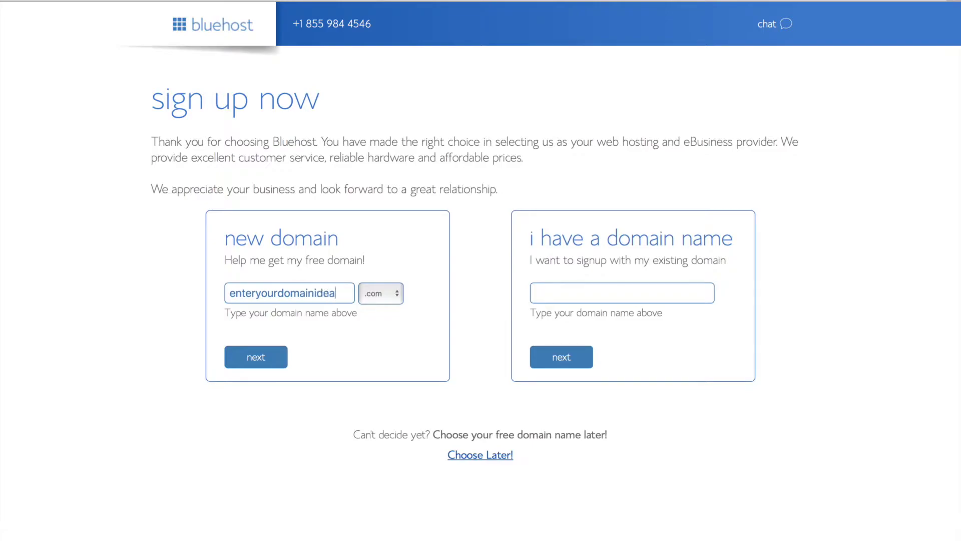
click(255, 360)
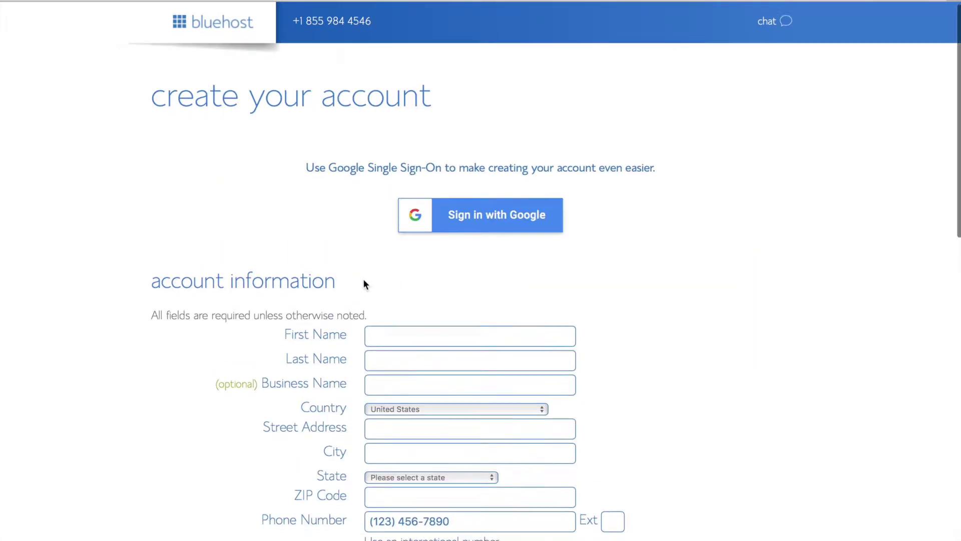
Remove the SiteLock and Codeguard add-ons and choose the Basic 12 Month account plan
scroll(371, 278, down, 5)
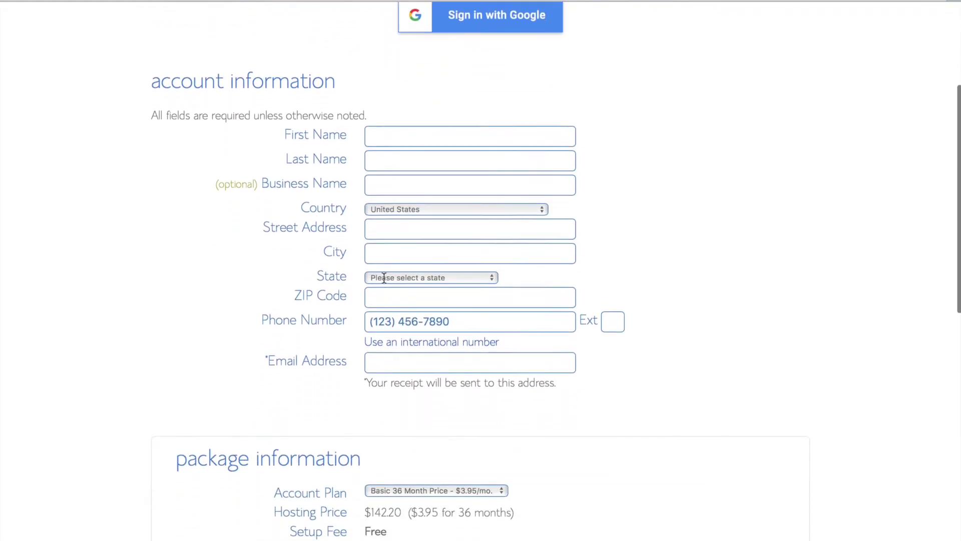
scroll(384, 278, down, 6)
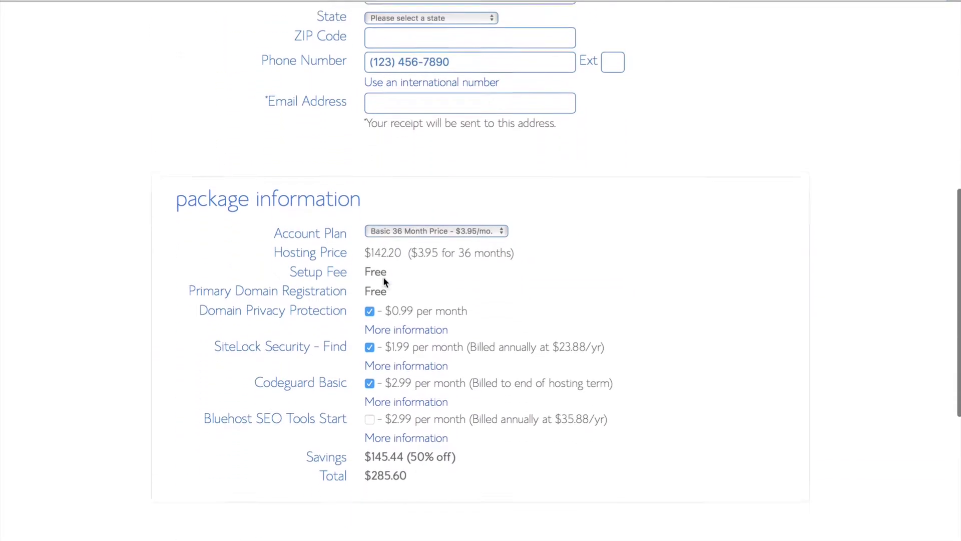
scroll(384, 278, down, 1)
click(369, 322)
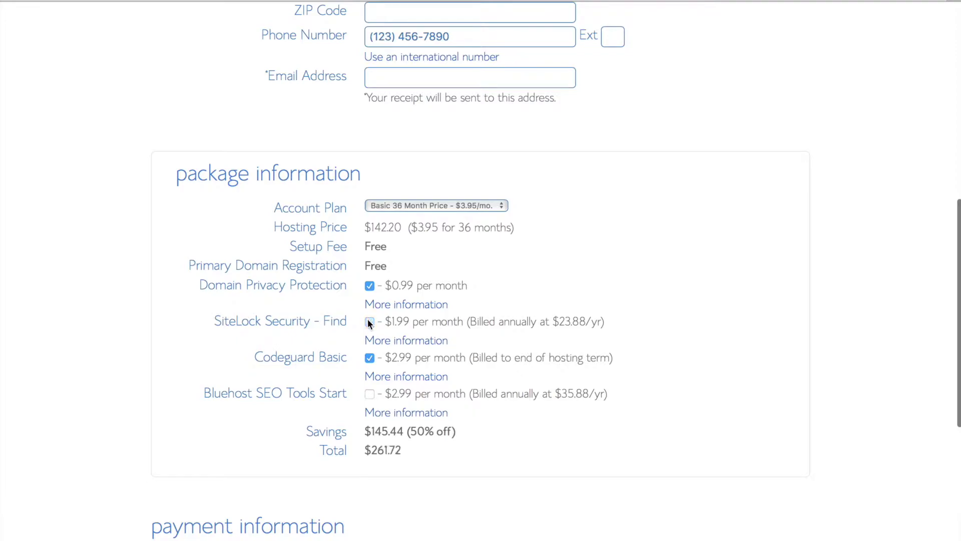
click(370, 357)
click(390, 205)
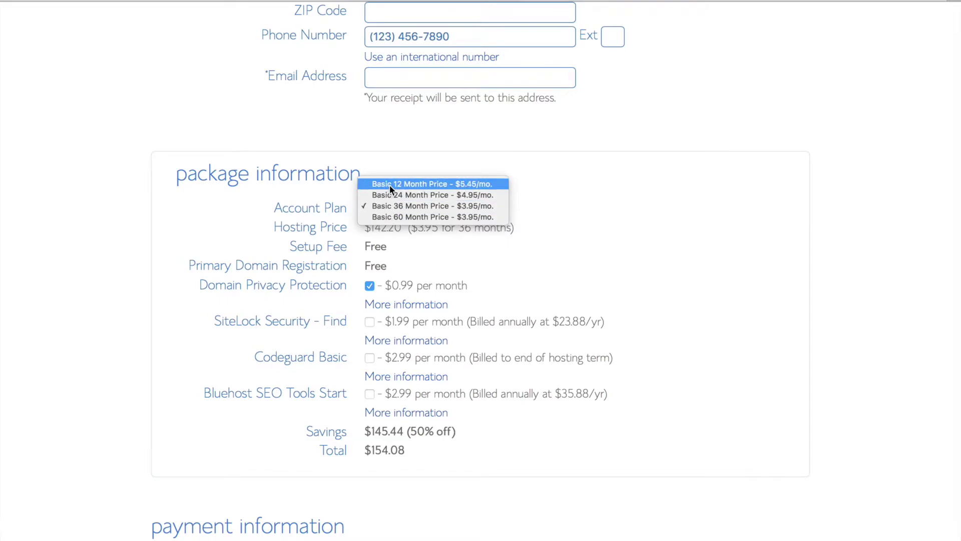
click(389, 184)
Clear the domain privacy price text, then submit the hosting order at the form's bottom
scroll(367, 254, down, 1)
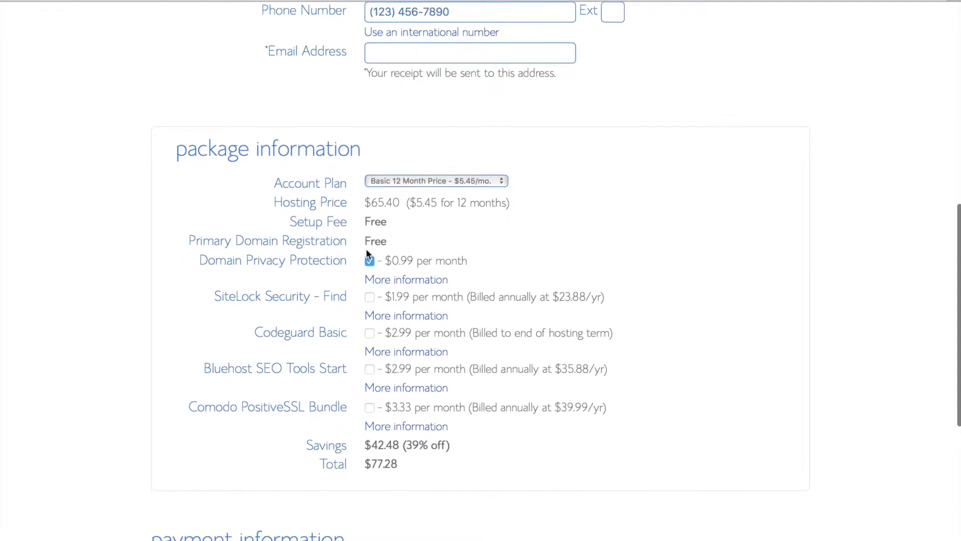
drag(391, 261, 466, 261)
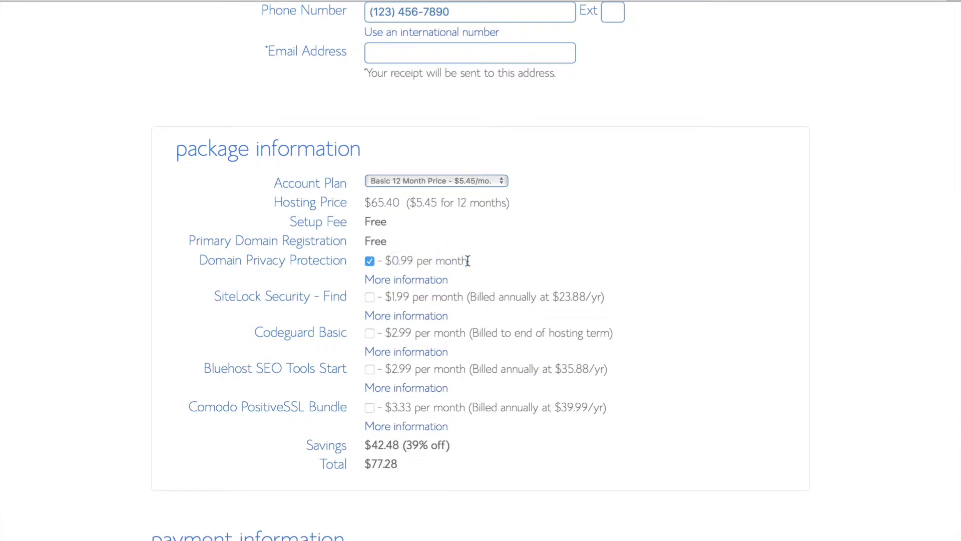
click(467, 260)
scroll(468, 261, down, 1)
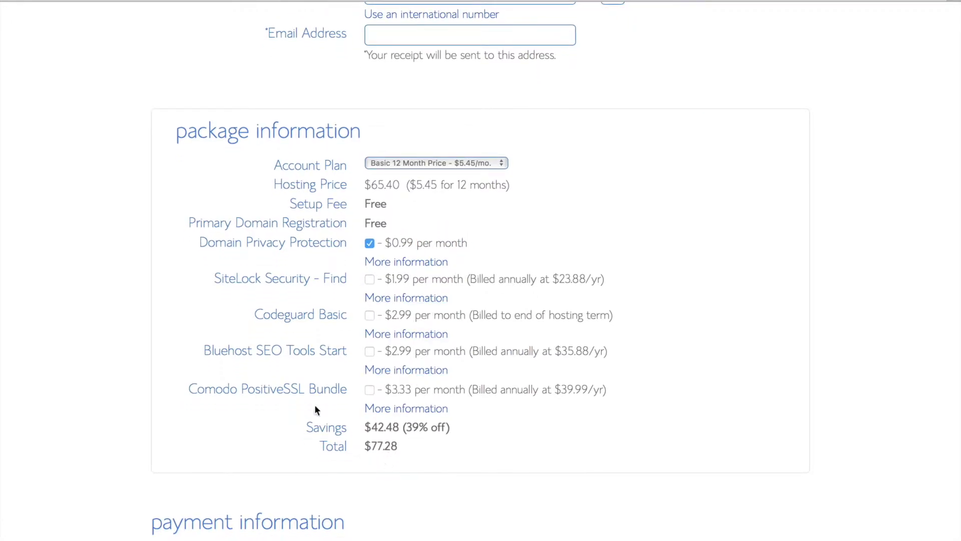
scroll(314, 403, down, 3)
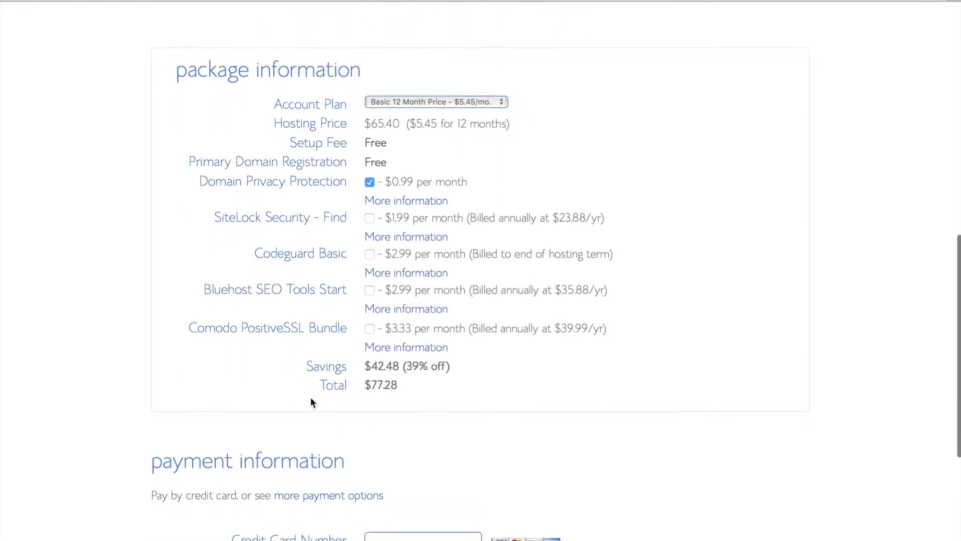
scroll(311, 402, down, 3)
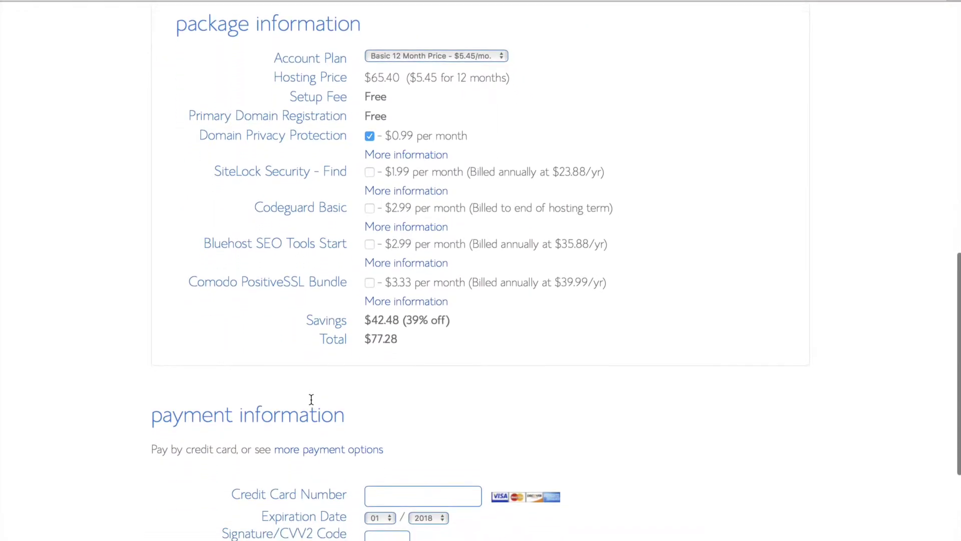
scroll(311, 399, down, 3)
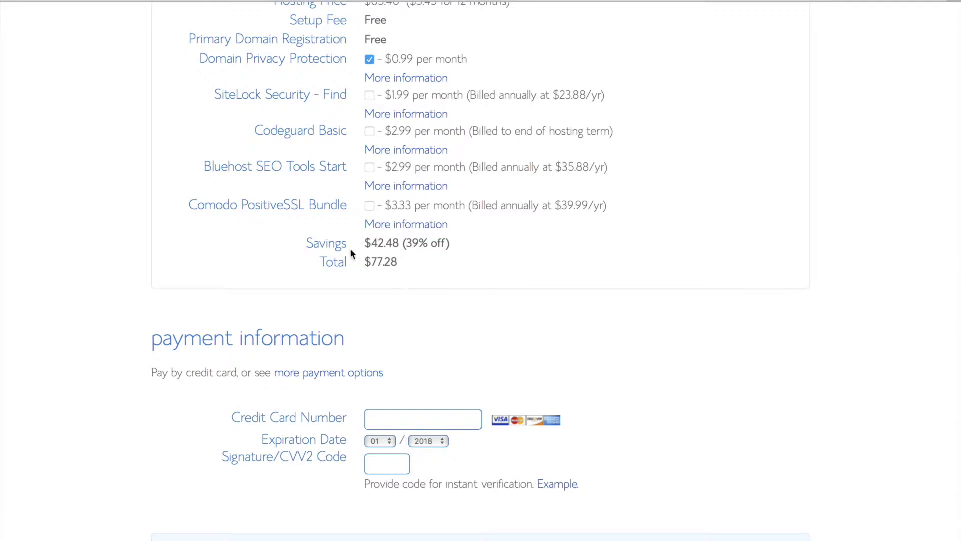
scroll(325, 294, down, 1)
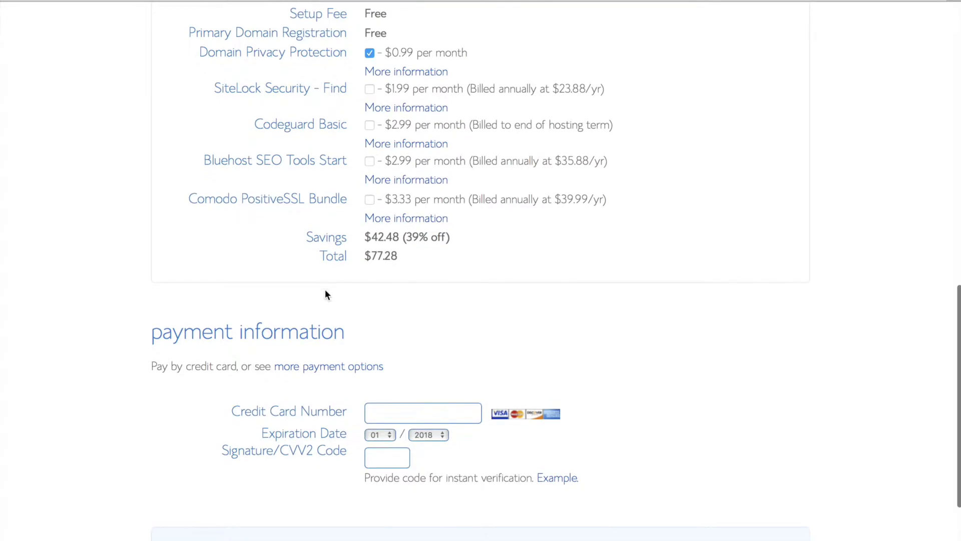
scroll(326, 295, down, 5)
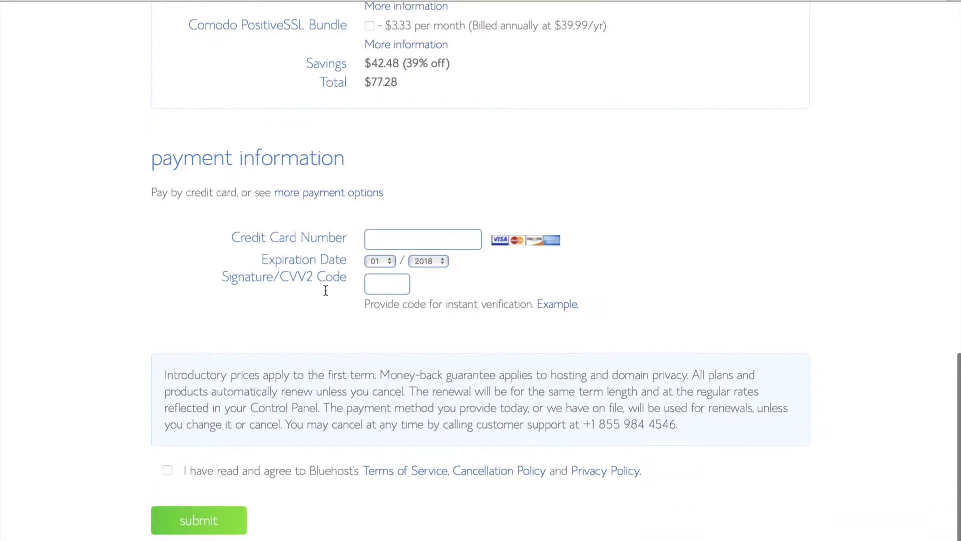
click(187, 509)
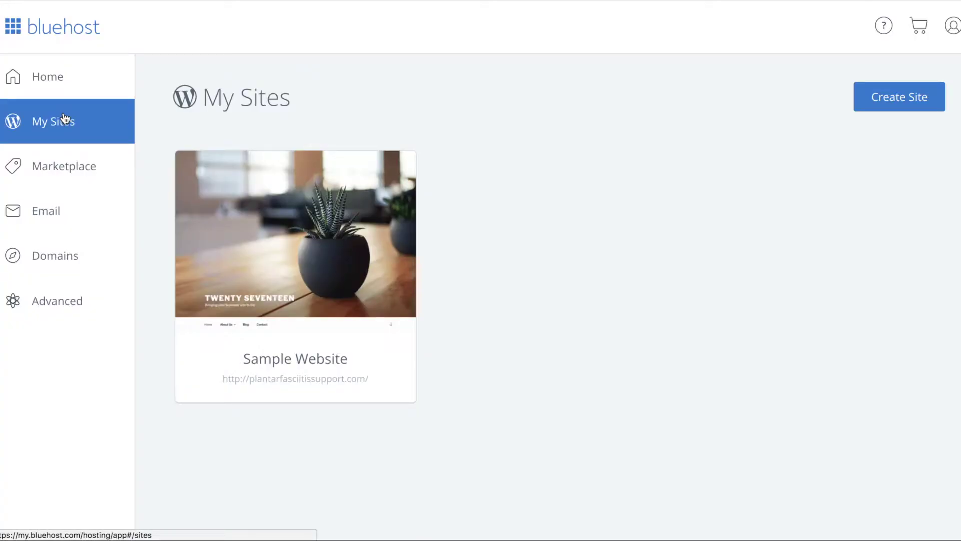
Start creating a new WordPress site from the My Sites dashboard
click(874, 99)
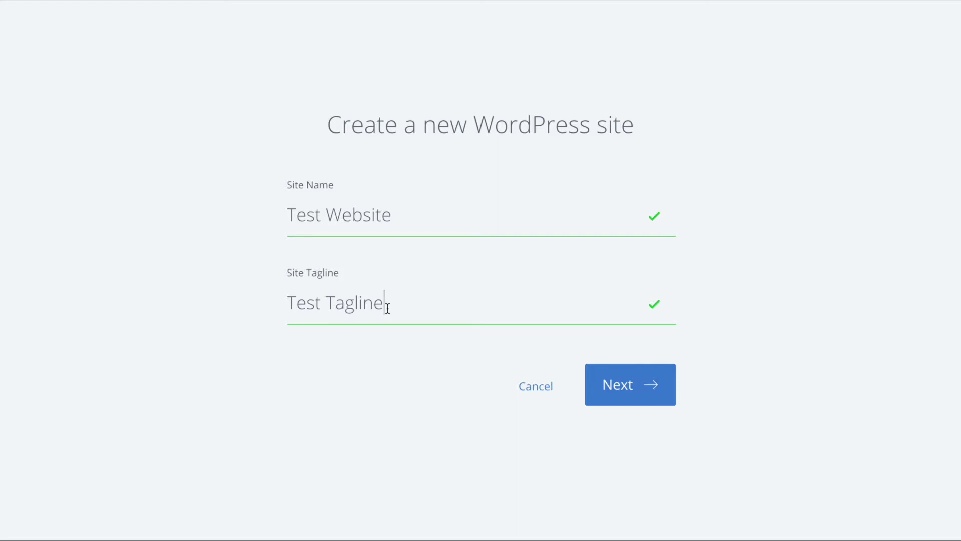
Submit the Test Website name and Test Tagline, then accept the domain step to install WordPress
click(396, 295)
click(626, 386)
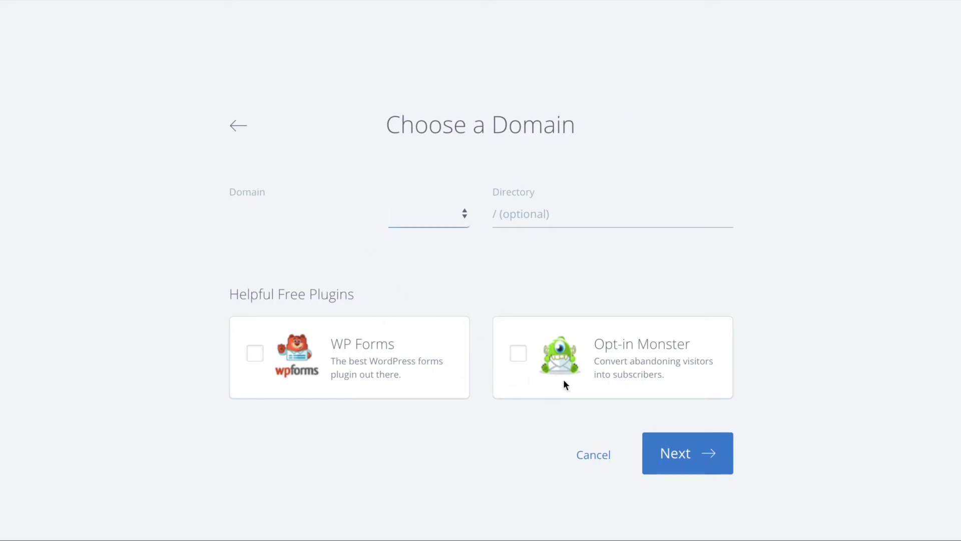
click(679, 452)
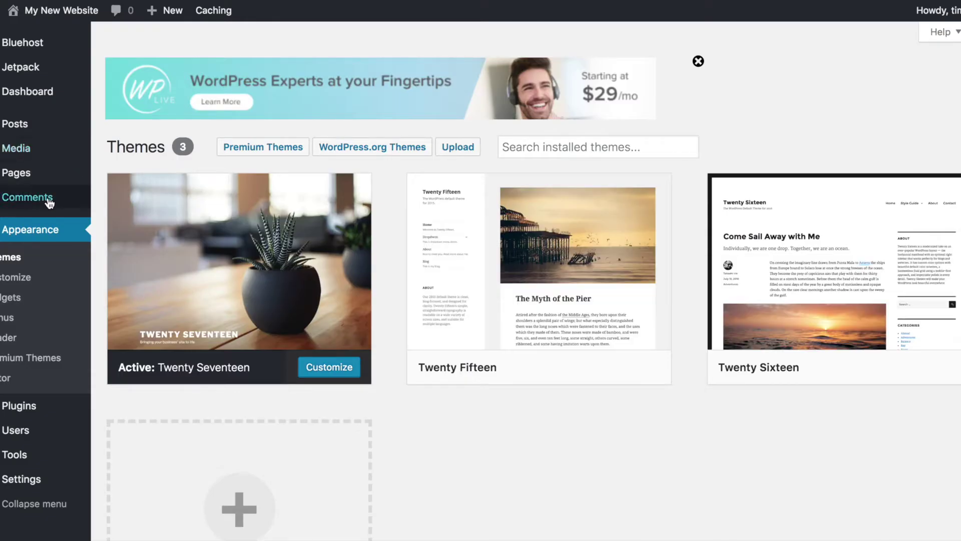
Log in to Sample Website's WordPress admin from the Bluehost site list
mouse_move(34, 128)
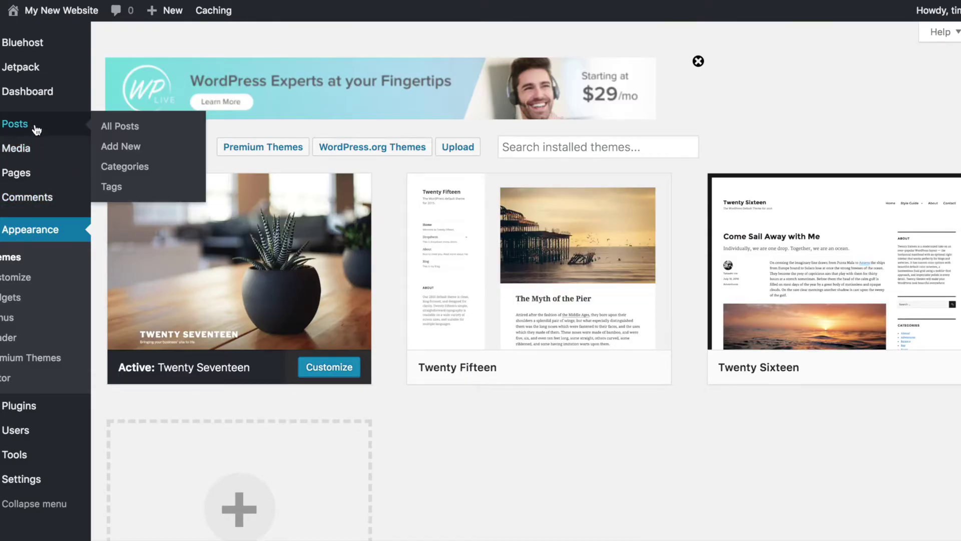
click(133, 131)
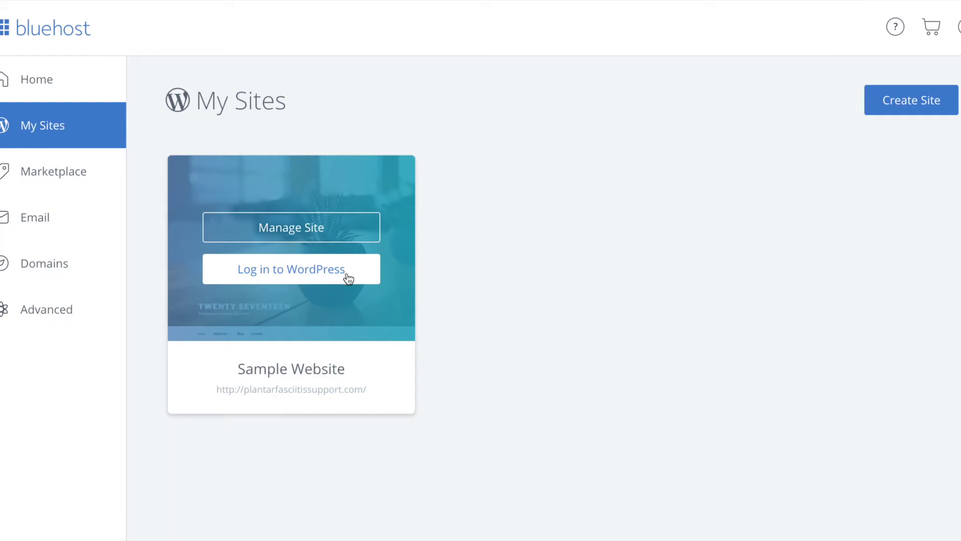
click(349, 277)
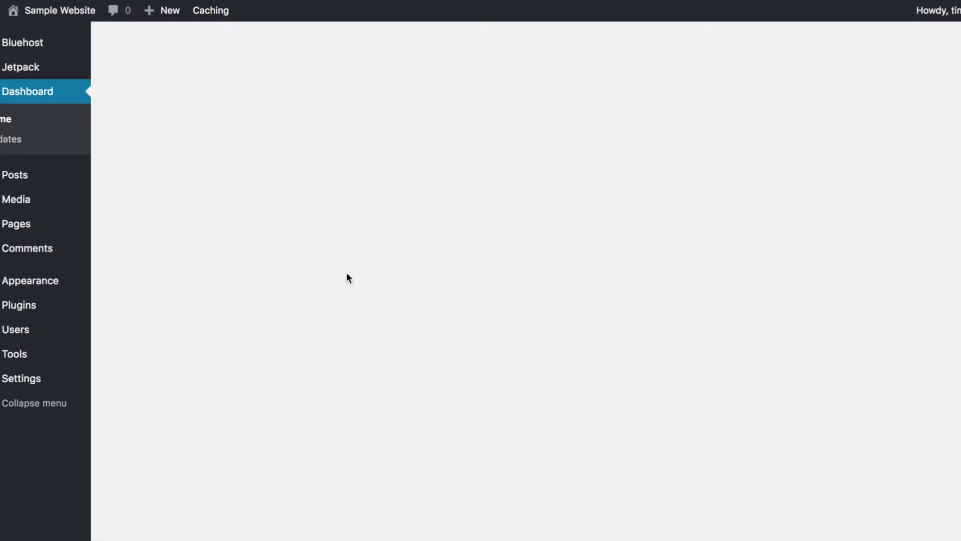
mouse_move(26, 12)
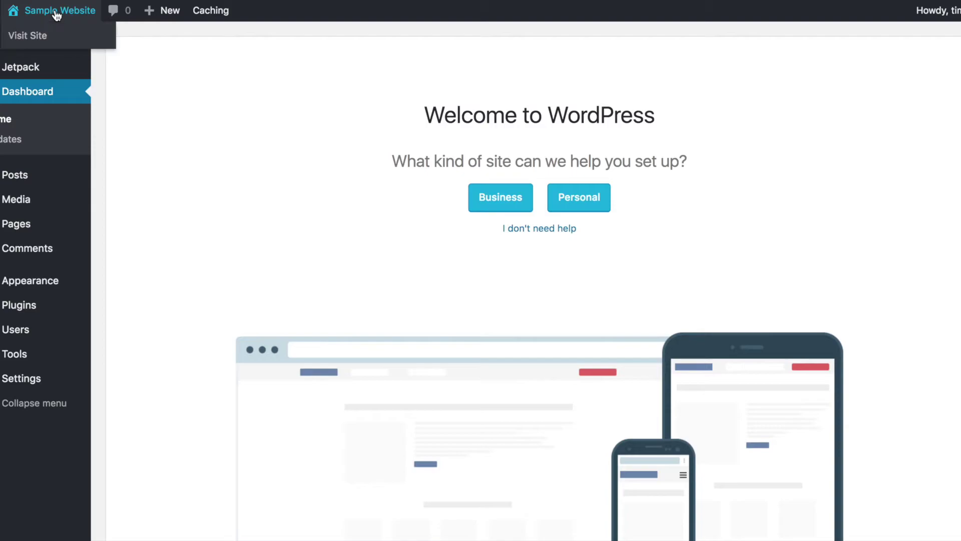
Visit the live Sample Website front page, scroll past the Hello world! post, and return to the dashboard
click(29, 37)
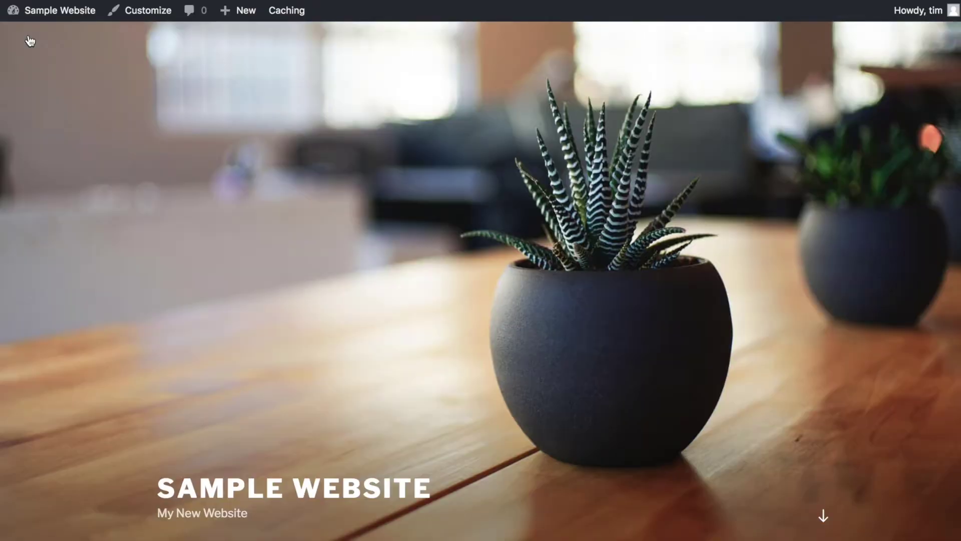
scroll(252, 291, down, 5)
scroll(252, 290, down, 10)
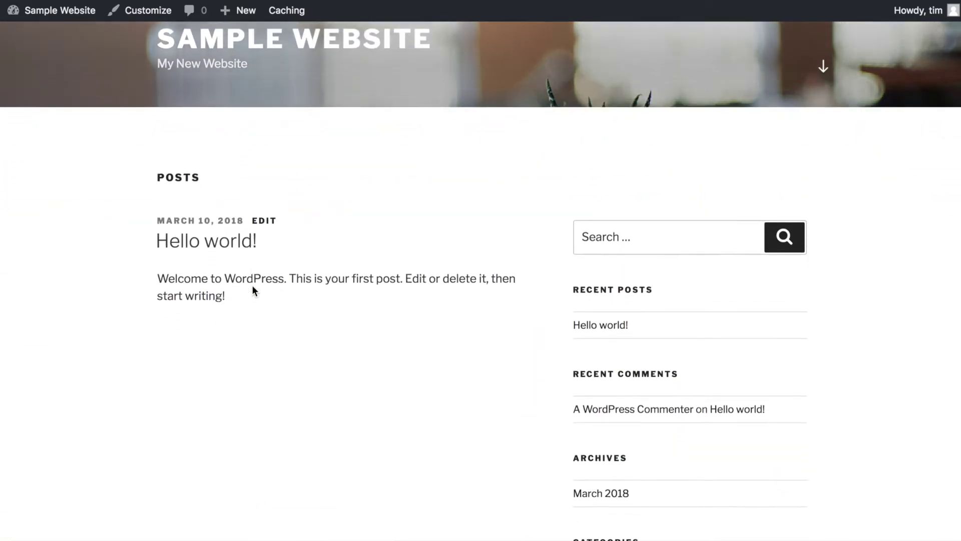
scroll(253, 290, up, 20)
scroll(253, 289, up, 1)
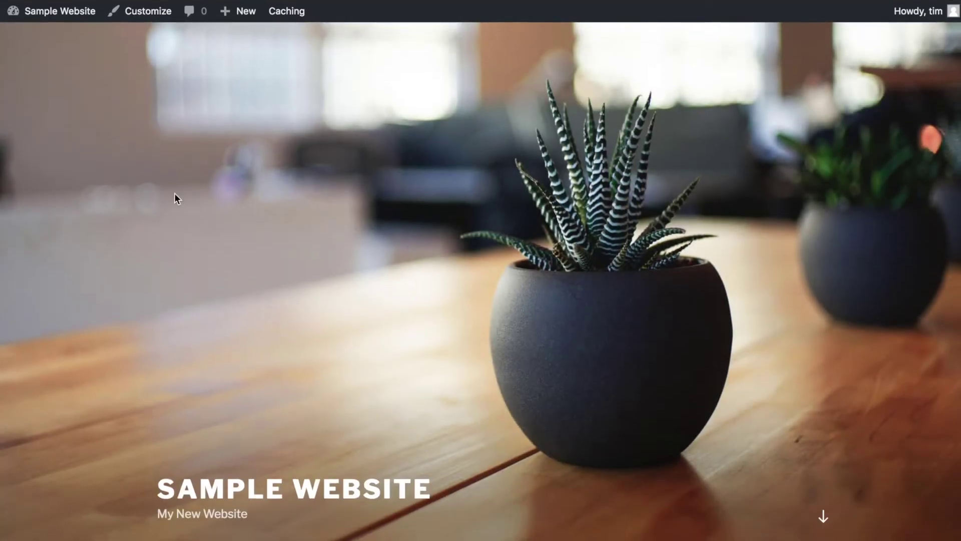
mouse_move(50, 18)
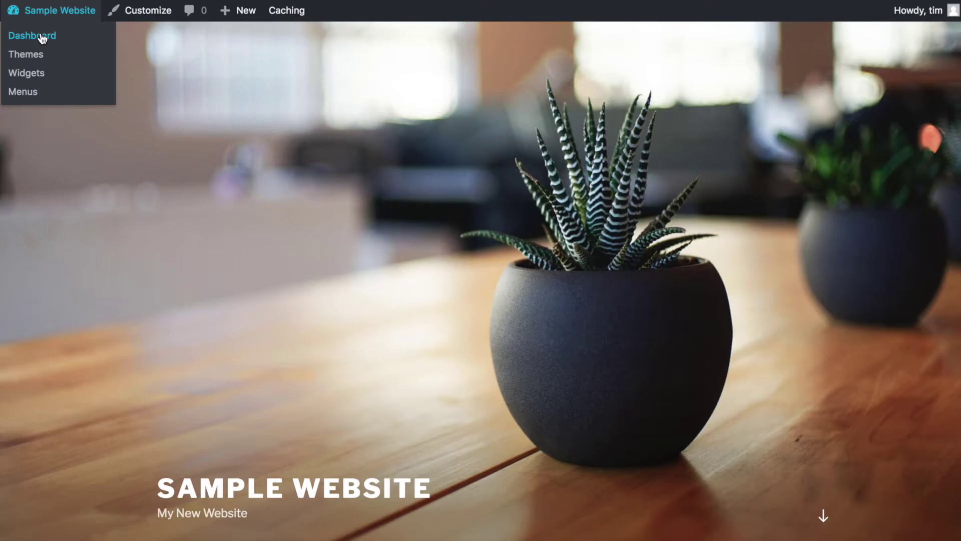
click(42, 37)
Open Appearance > Themes and launch customization of the active Twenty Seventeen theme
mouse_move(41, 284)
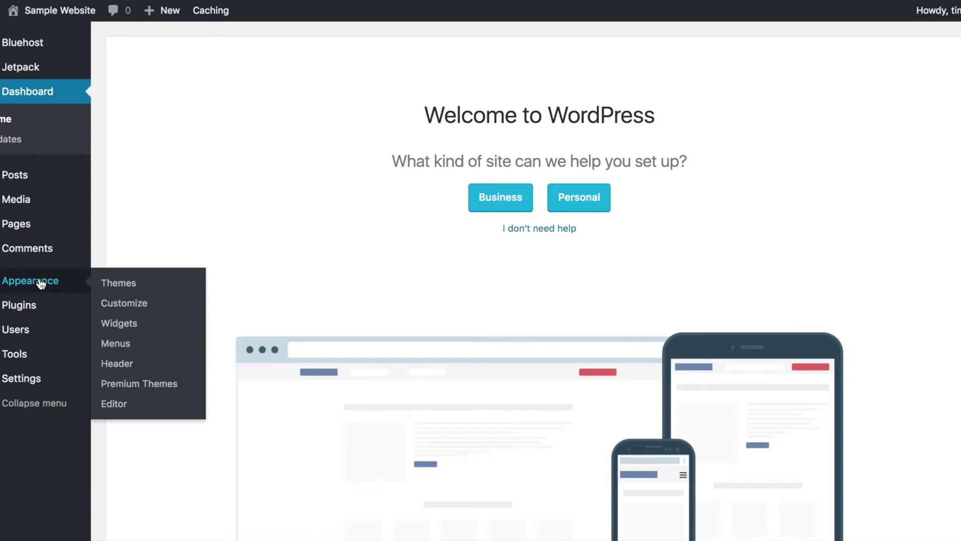
click(119, 287)
click(119, 283)
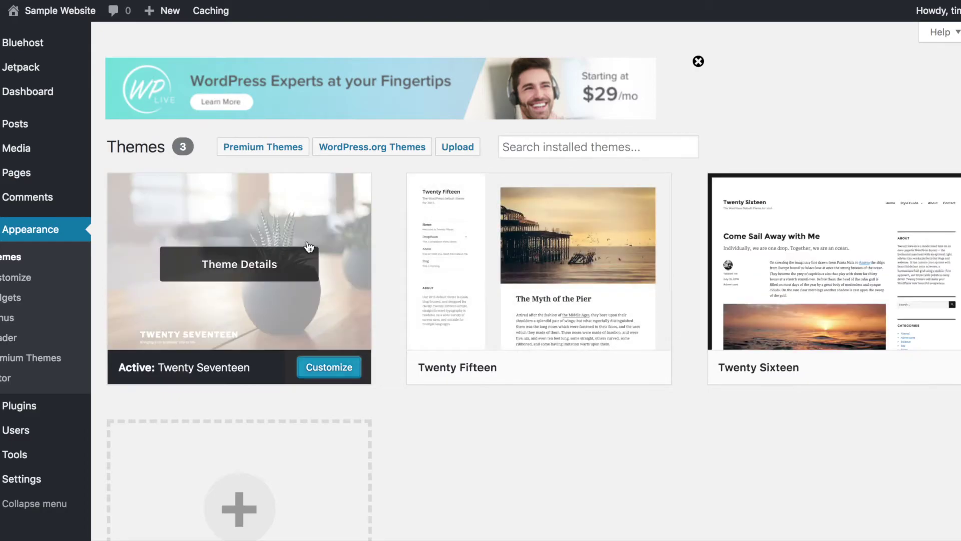
click(329, 367)
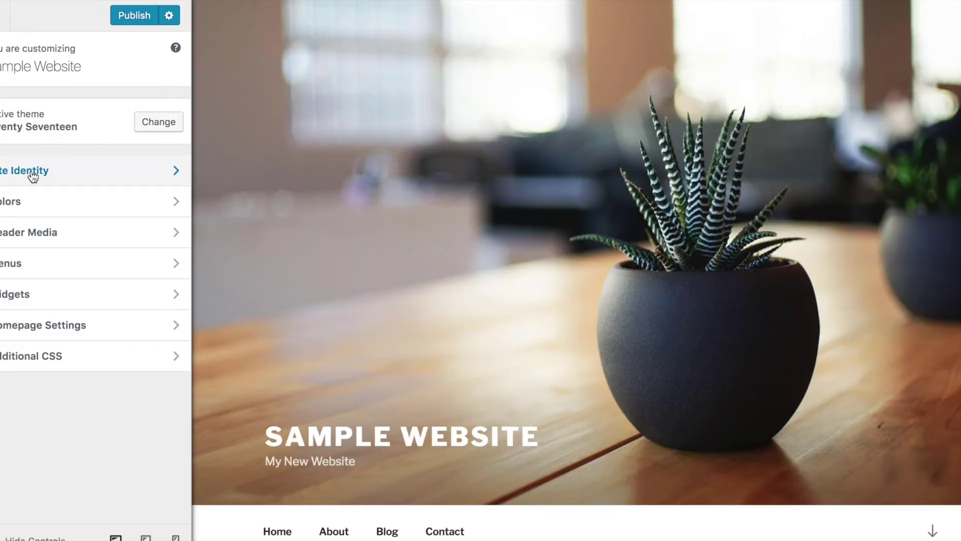
Set the site title to 'My New Website' and tagline to 'My New Tagline', then publish
click(33, 176)
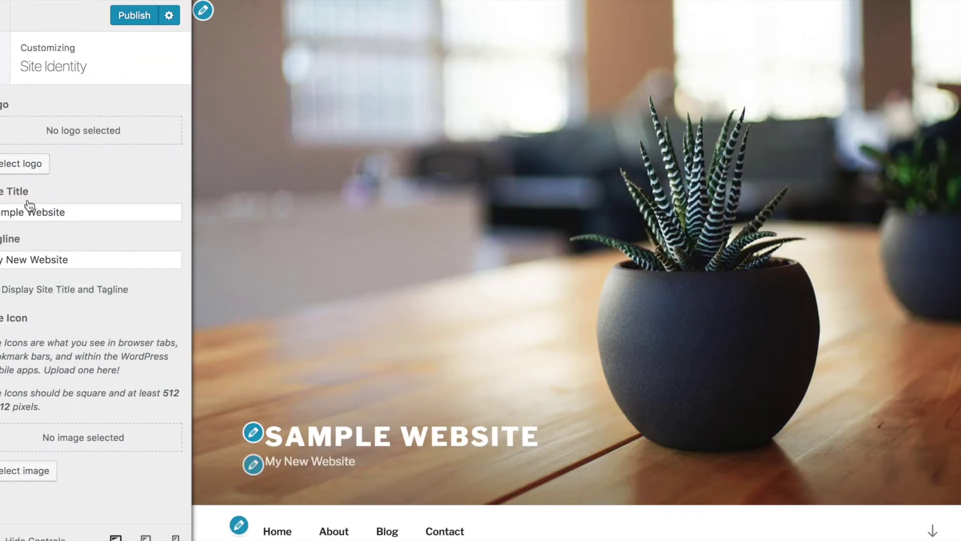
drag(75, 214, 1, 212)
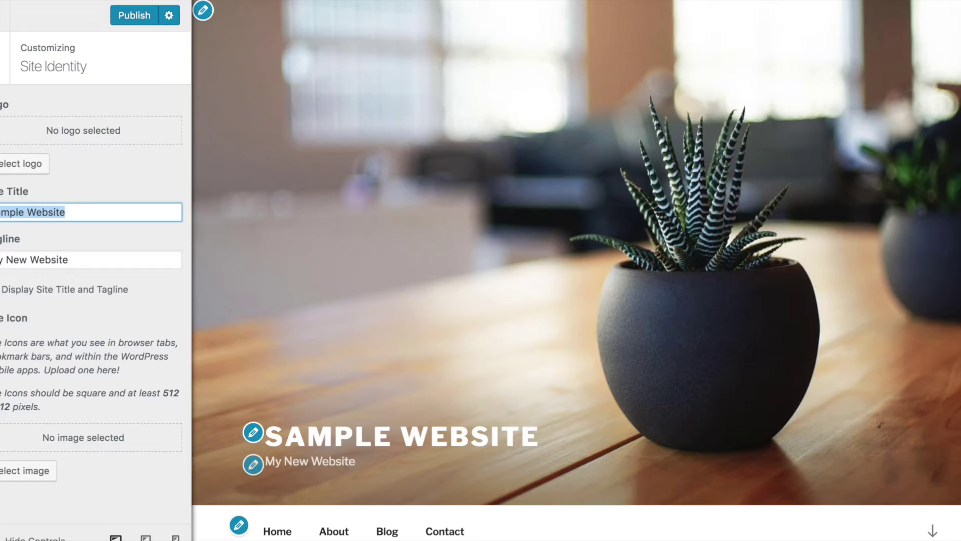
text(My New Websi)
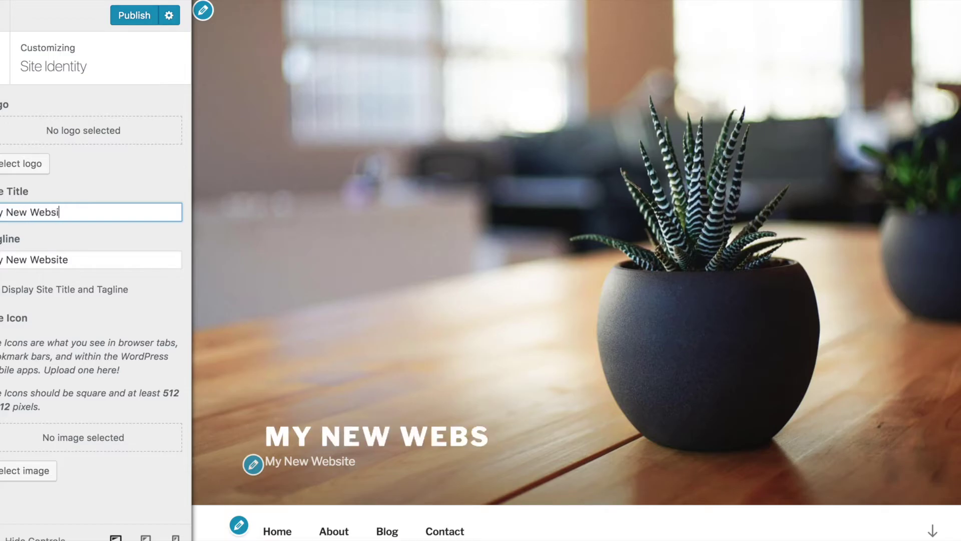
text(te)
double_click(48, 260)
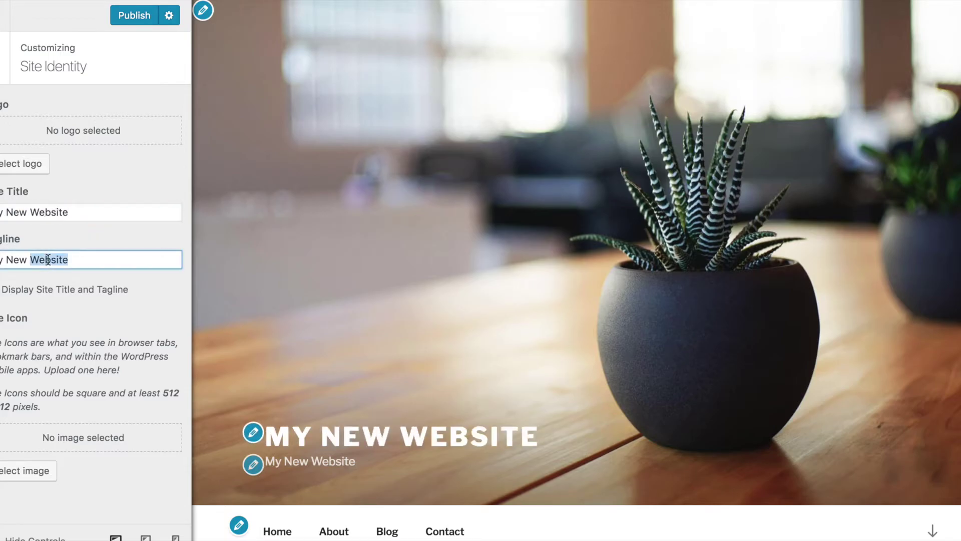
text(Tagline)
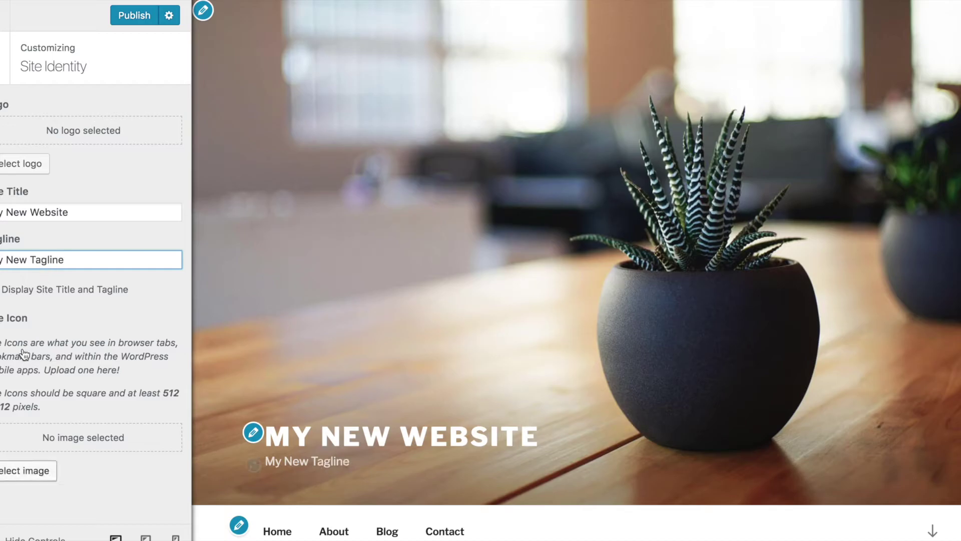
click(134, 16)
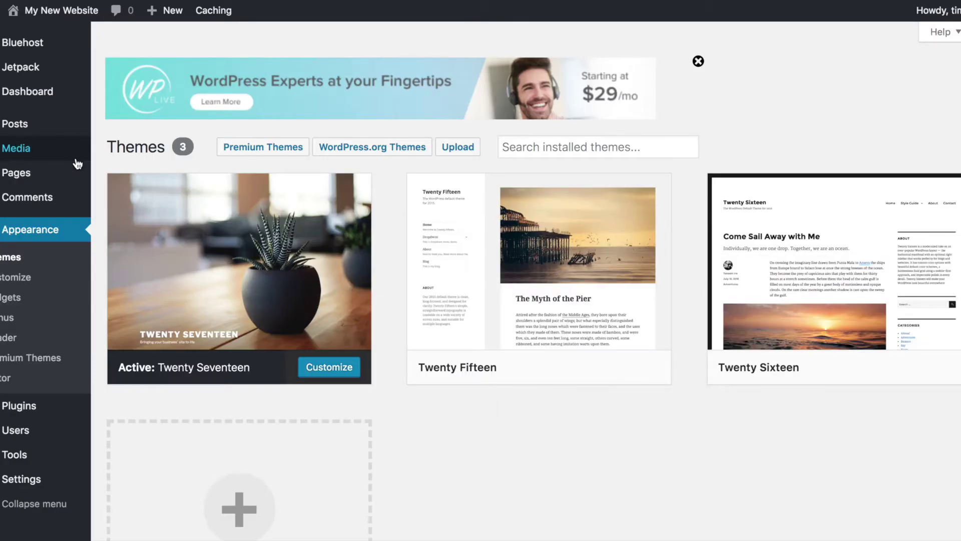
Open the Posts list, which shows only the published 'Hello world!' post
mouse_move(37, 125)
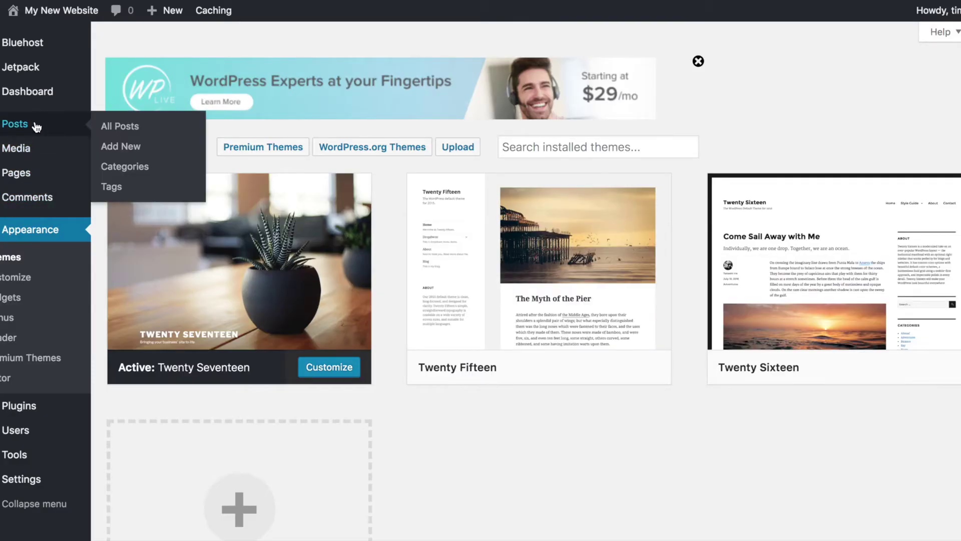
click(133, 130)
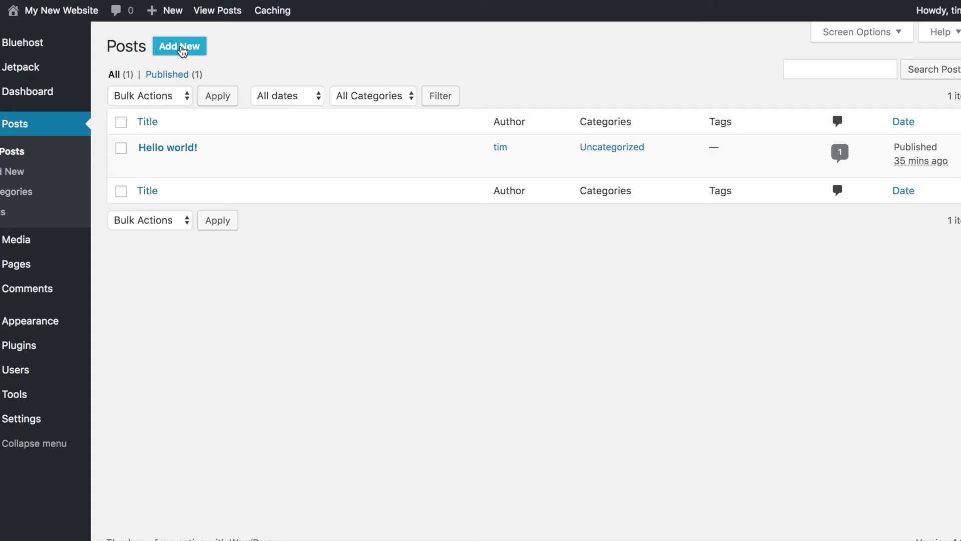
Write a new post titled 'Sample Blog Post Title' with body 'Sample Text' and save it as a draft
click(183, 50)
click(172, 80)
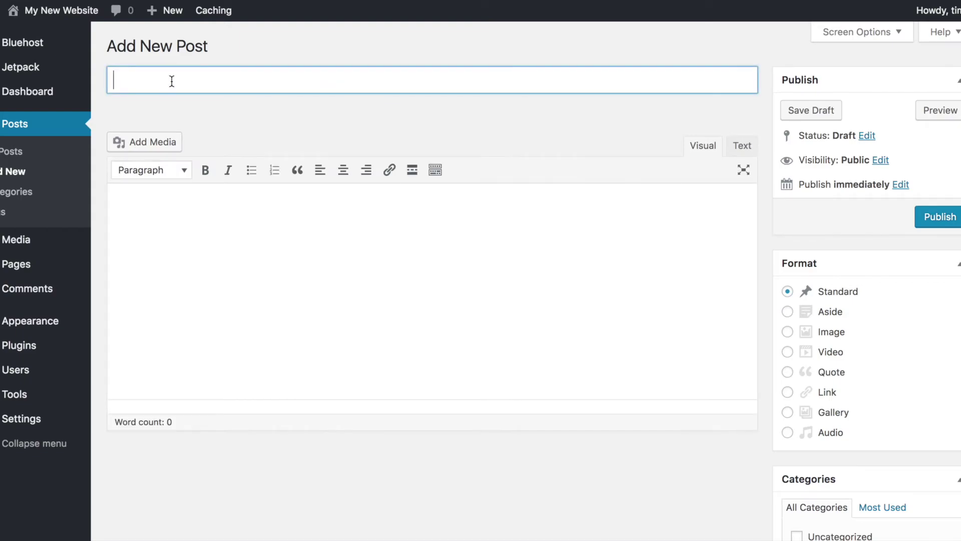
text(Sample Blog )
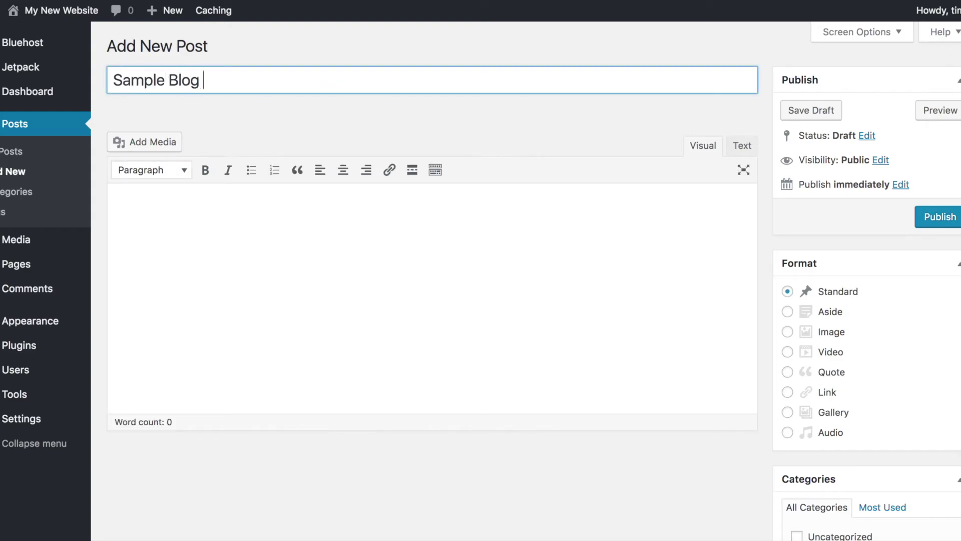
text(Post Title)
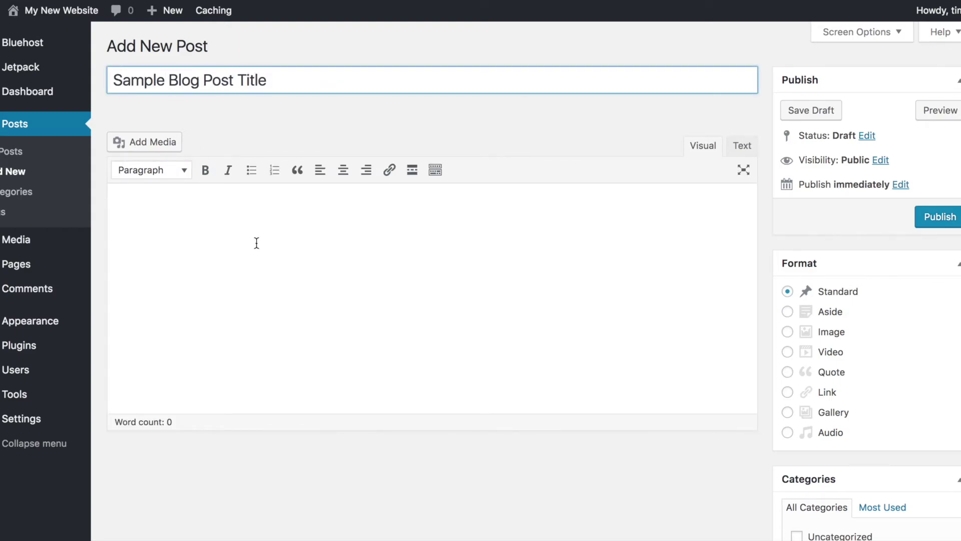
click(282, 254)
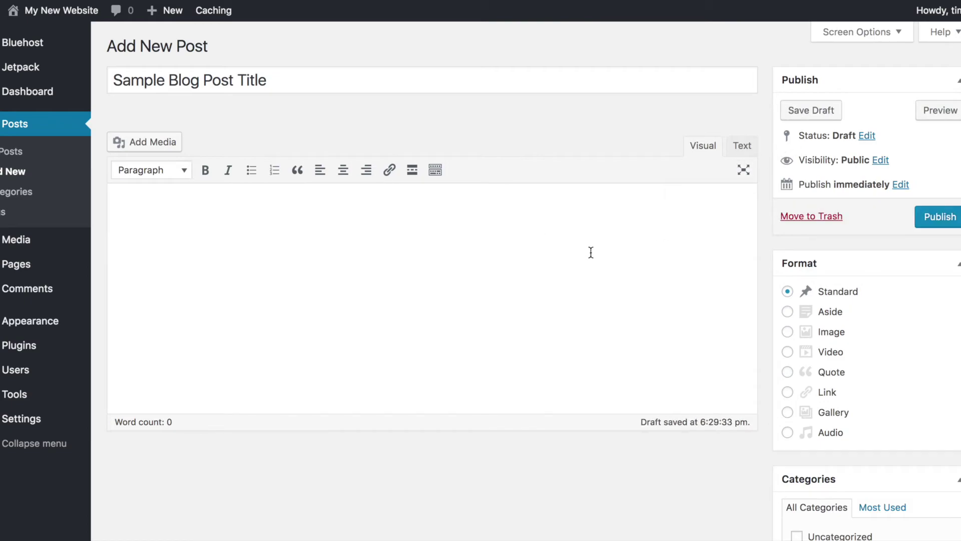
text(Sample Text)
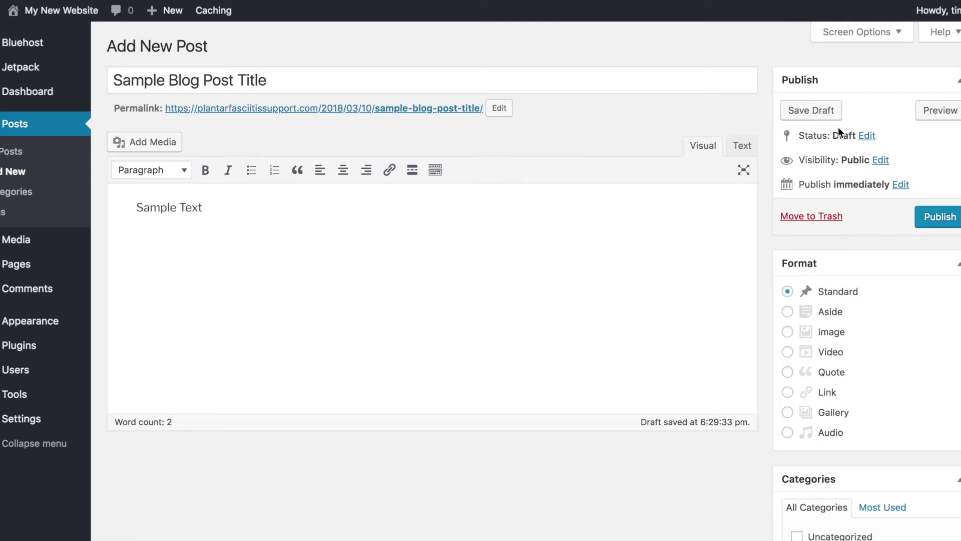
click(804, 112)
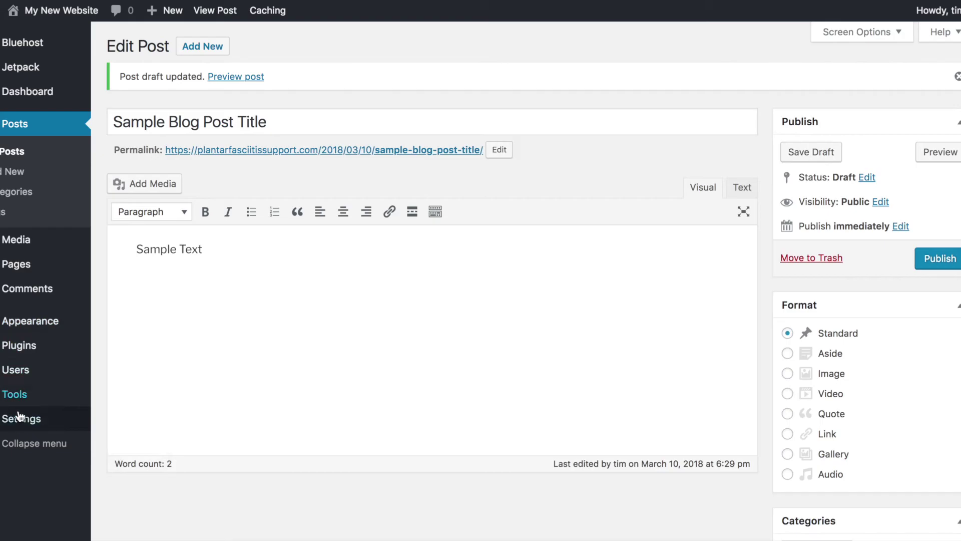
mouse_move(20, 420)
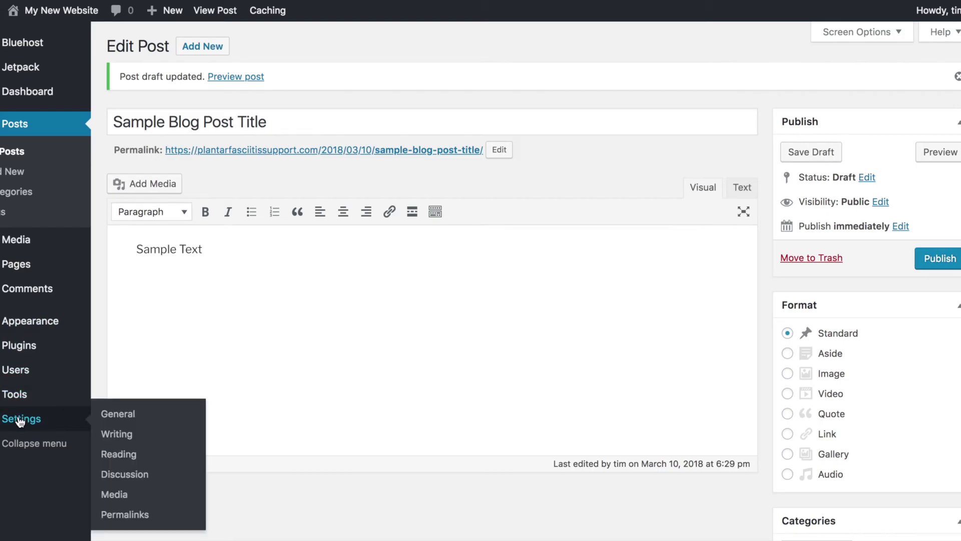
Set permalinks to the Post name structure, save, then view the Posts list with the new draft
click(114, 519)
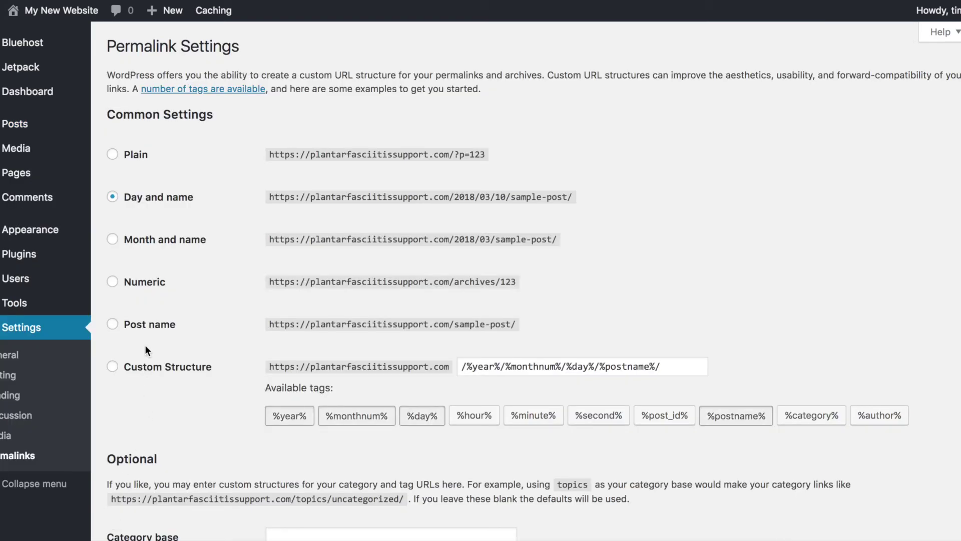
click(112, 324)
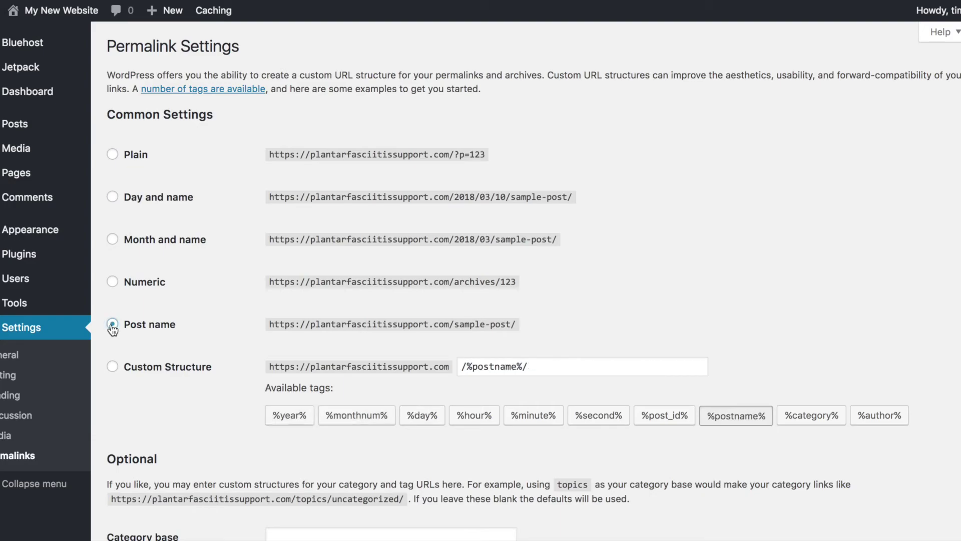
scroll(165, 395, down, 3)
scroll(164, 391, down, 1)
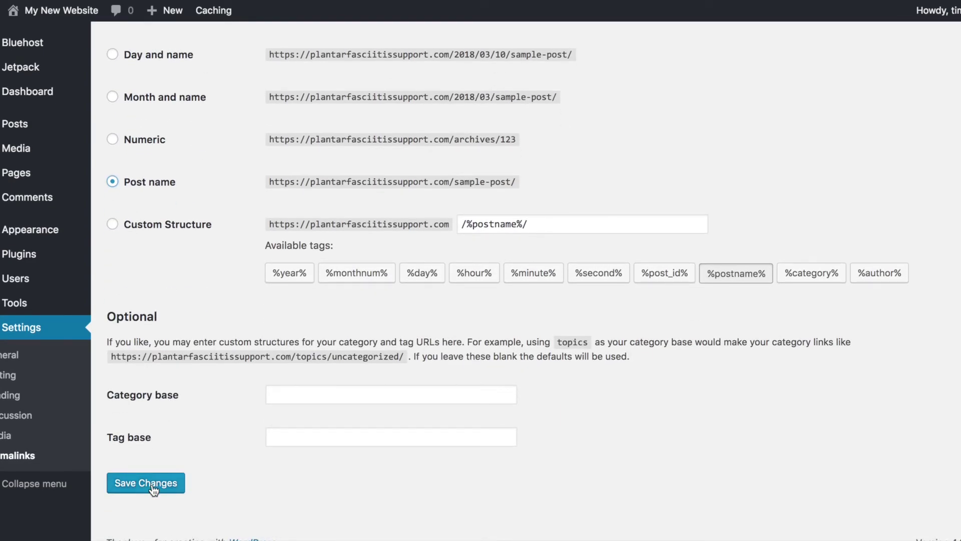
click(123, 484)
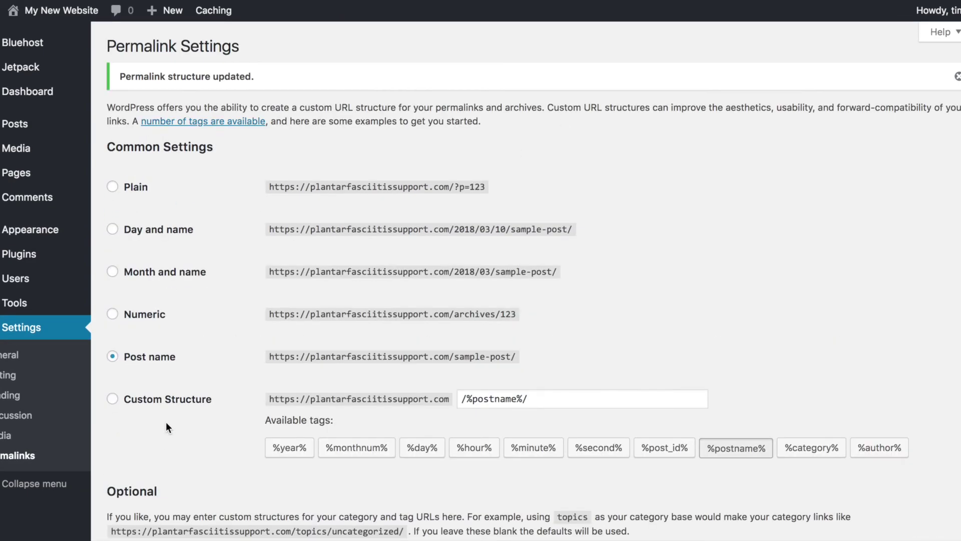
mouse_move(24, 134)
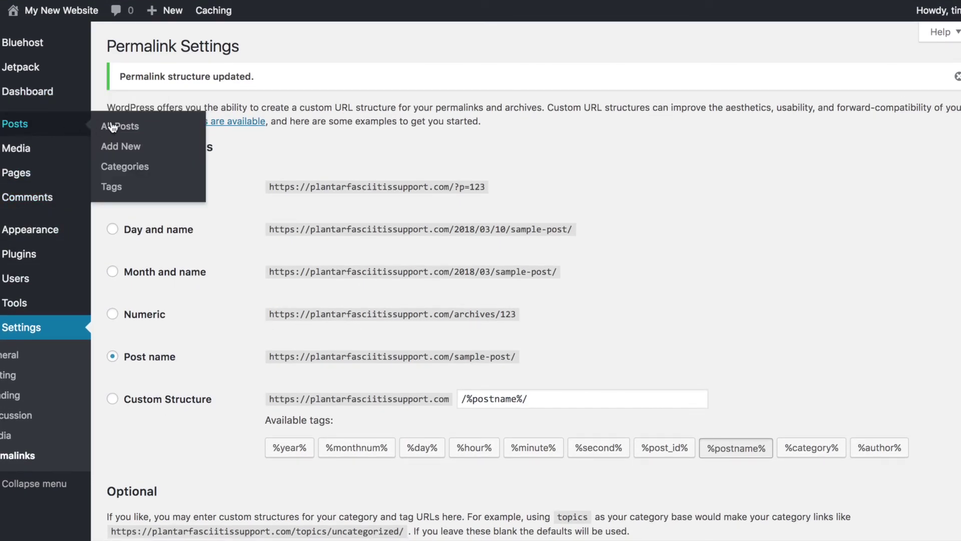
click(136, 130)
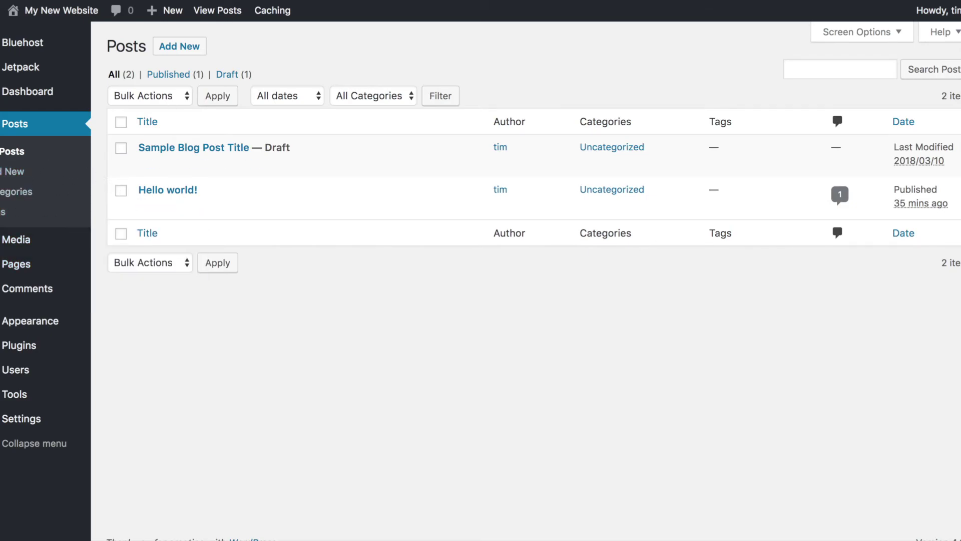
Add a new page from the Pages list and begin entering its title 'Sample Page'
mouse_move(47, 258)
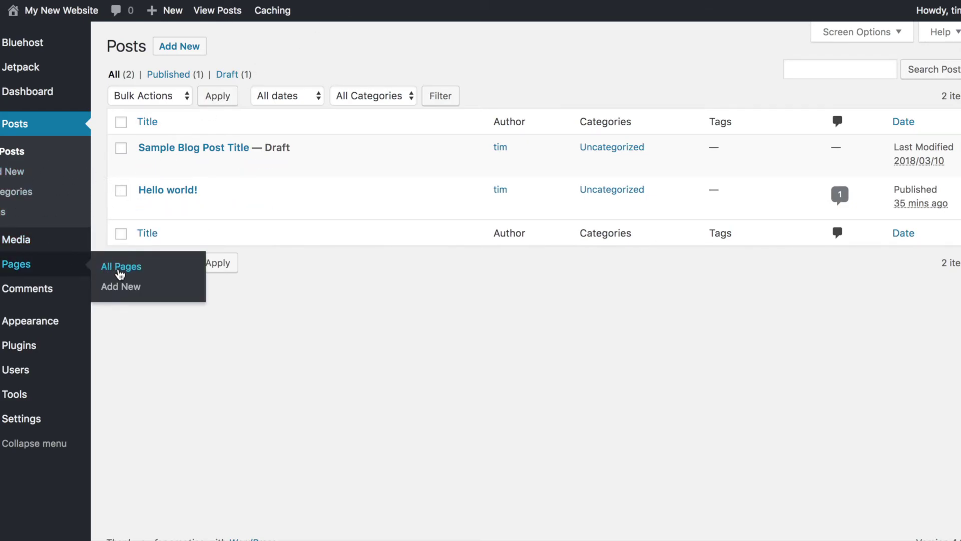
click(120, 269)
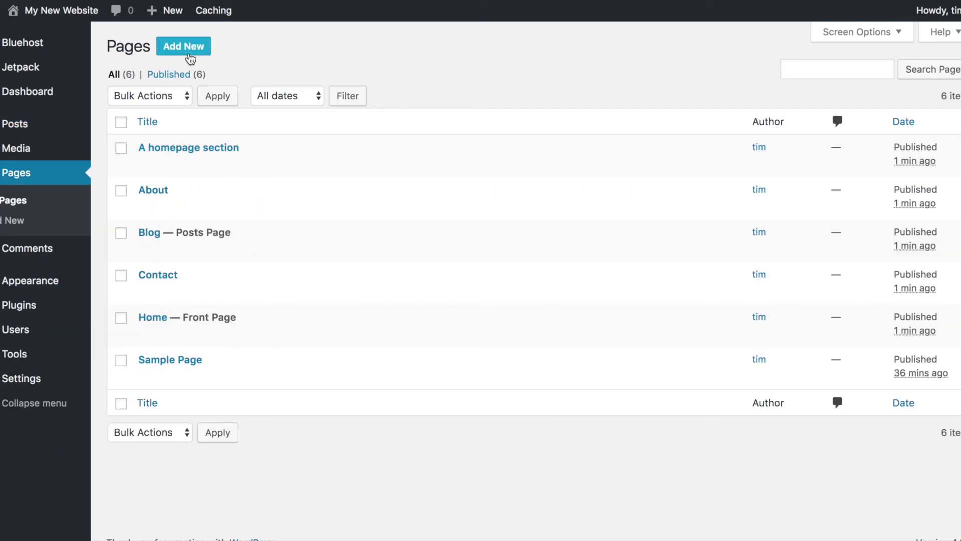
click(190, 57)
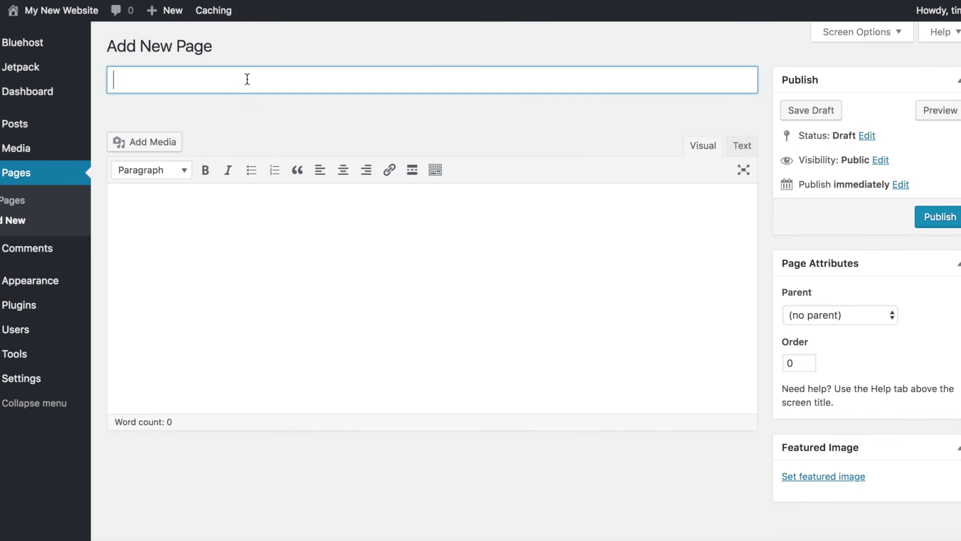
text(Sample Page)
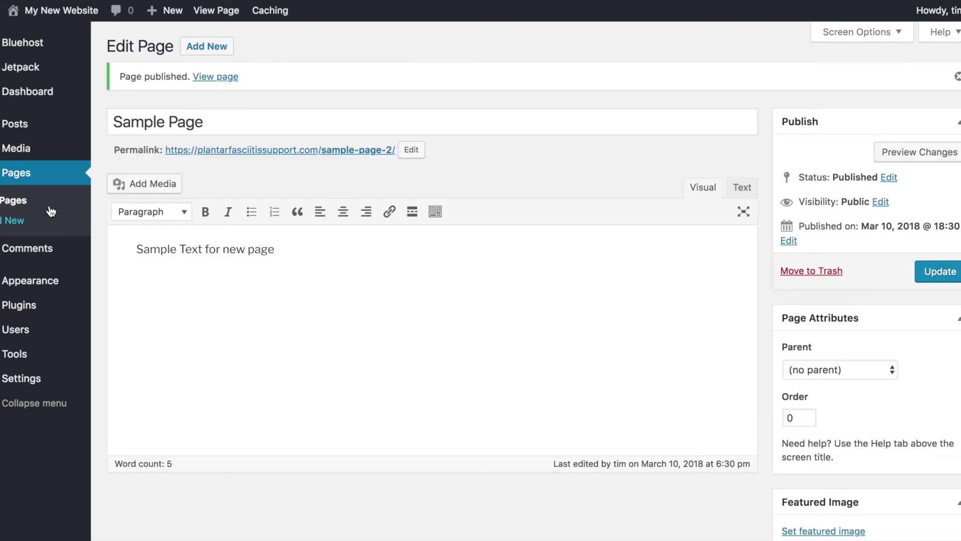
Visit the live 'My New Website' front page and scroll down to its homepage section
mouse_move(49, 25)
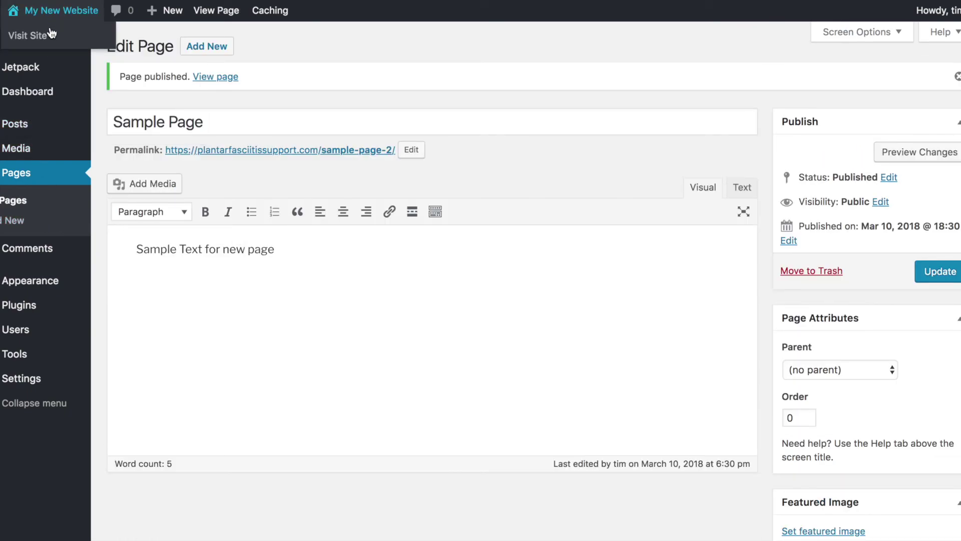
click(49, 37)
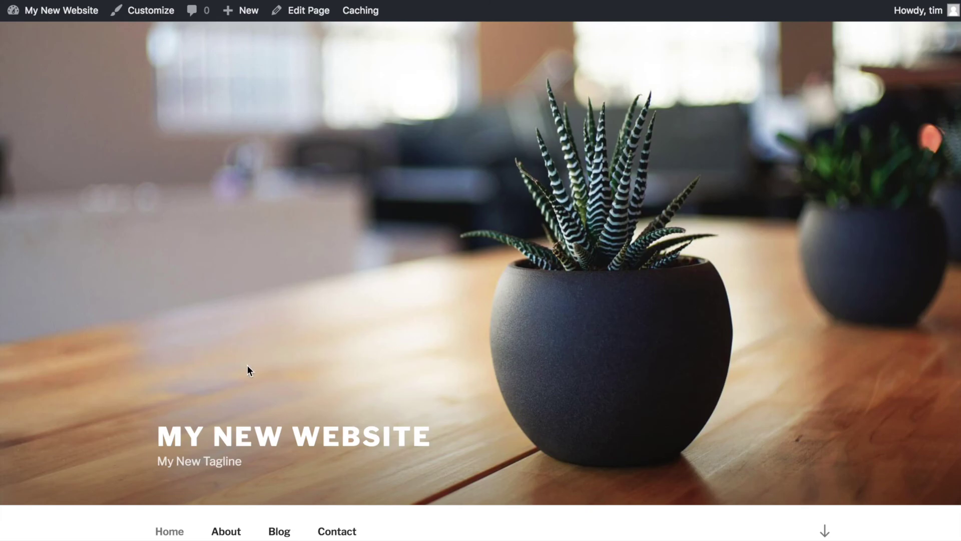
scroll(248, 365, down, 2)
scroll(219, 419, down, 10)
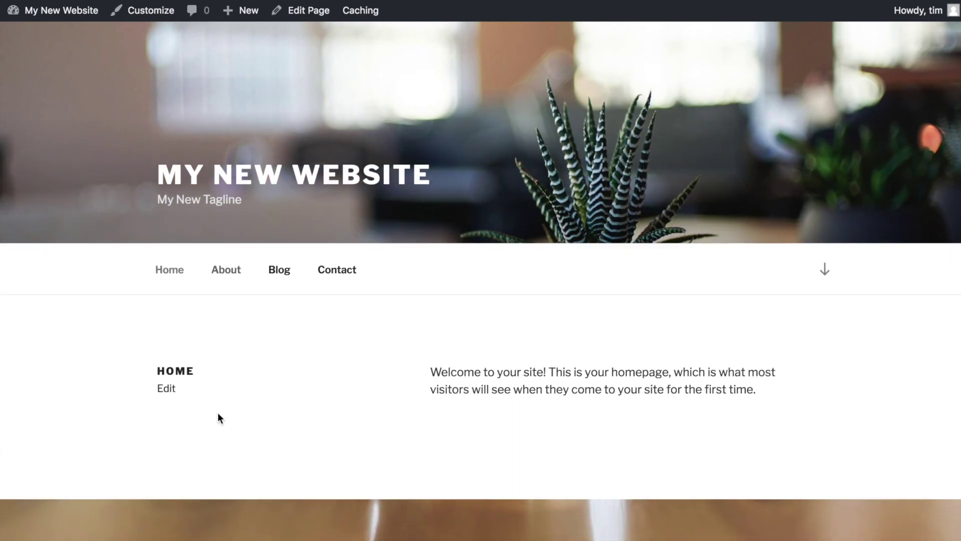
scroll(219, 418, down, 14)
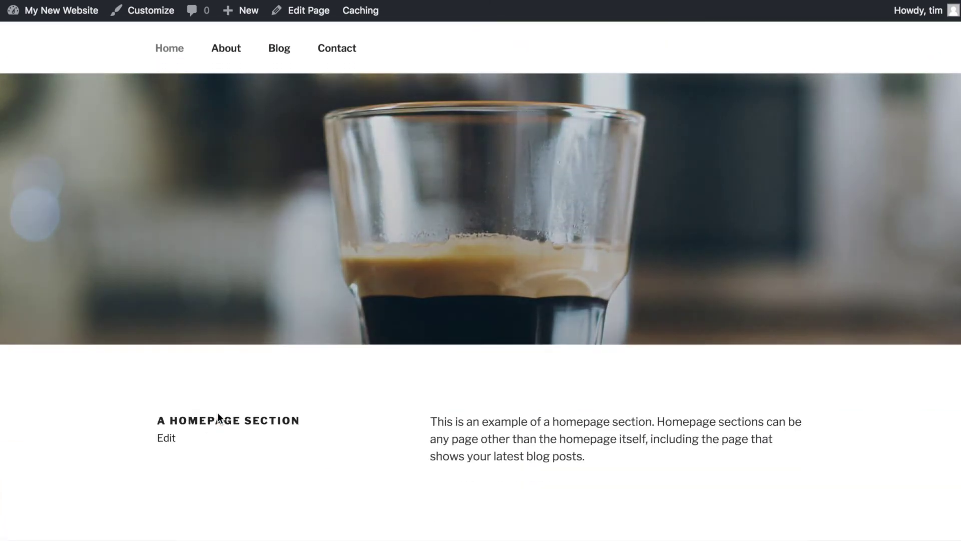
Scroll through the Bluehost blogging guide down to its Bluehost hosting screenshot
scroll(219, 418, down, 5)
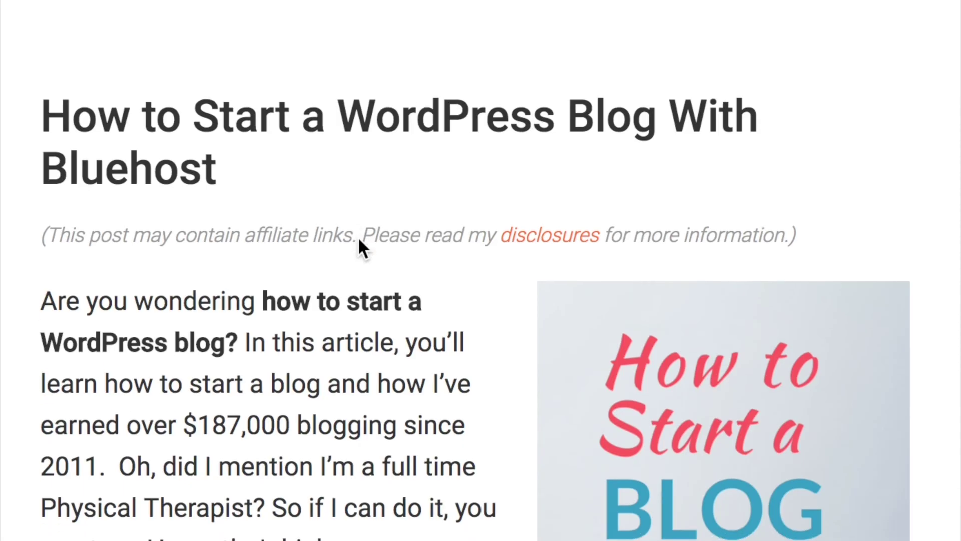
scroll(359, 236, down, 6)
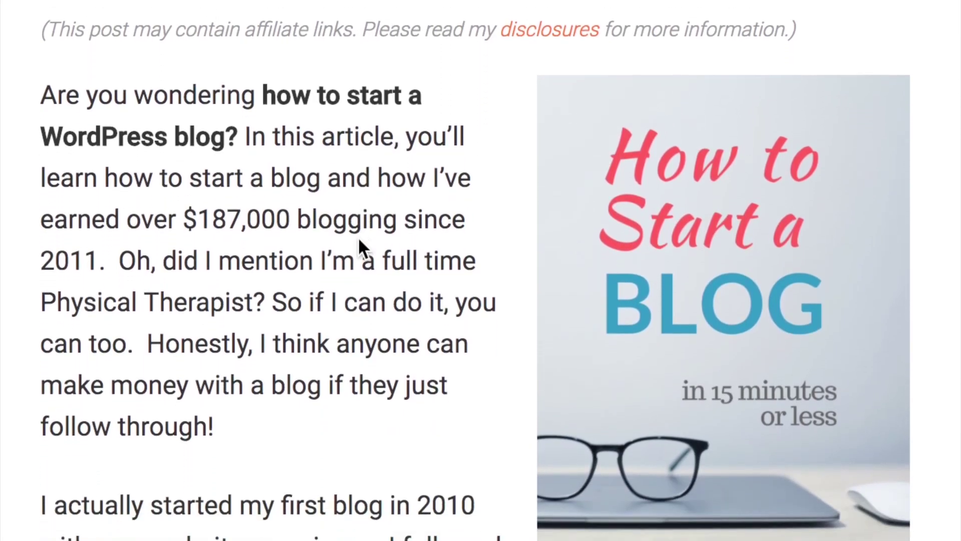
scroll(359, 236, down, 20)
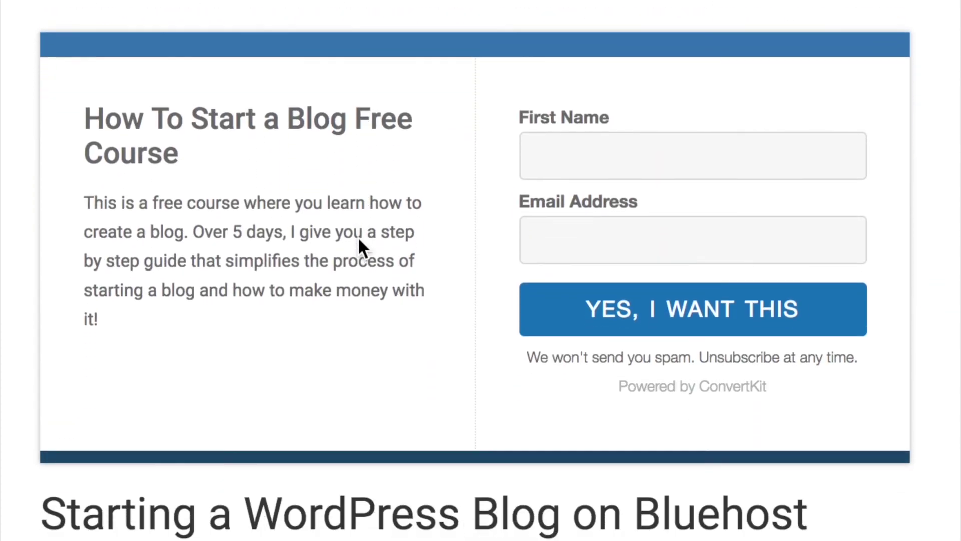
scroll(359, 236, down, 10)
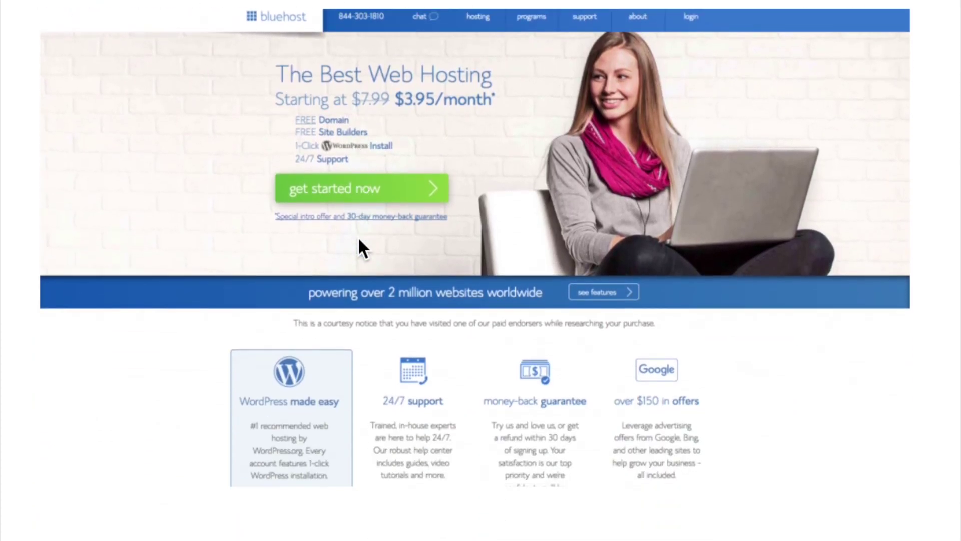